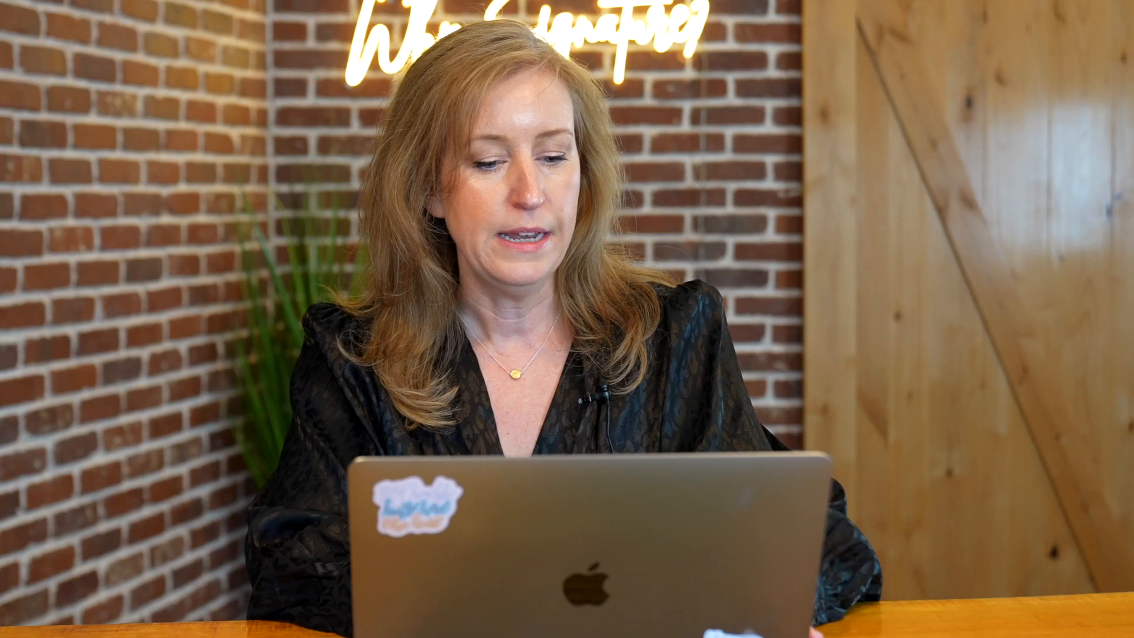
Enter the listing address as Maple Ave, Smithtown, NY, stopping at the Zip Code field
text(Map)
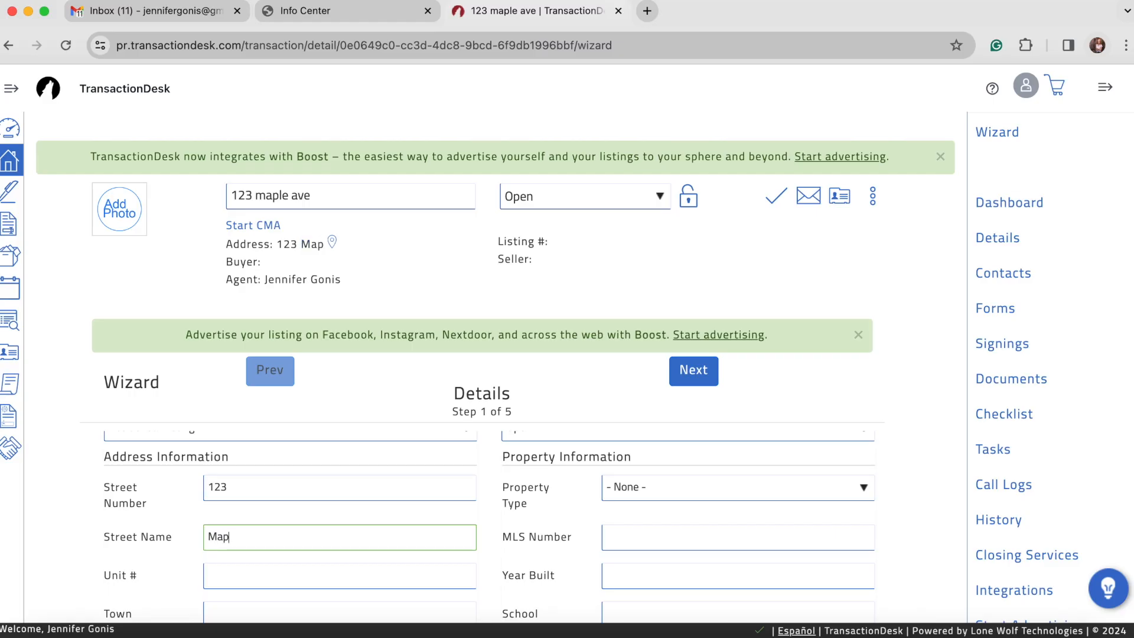
text(le Ave)
scroll(223, 557, down, 1)
click(222, 557)
text(Sm)
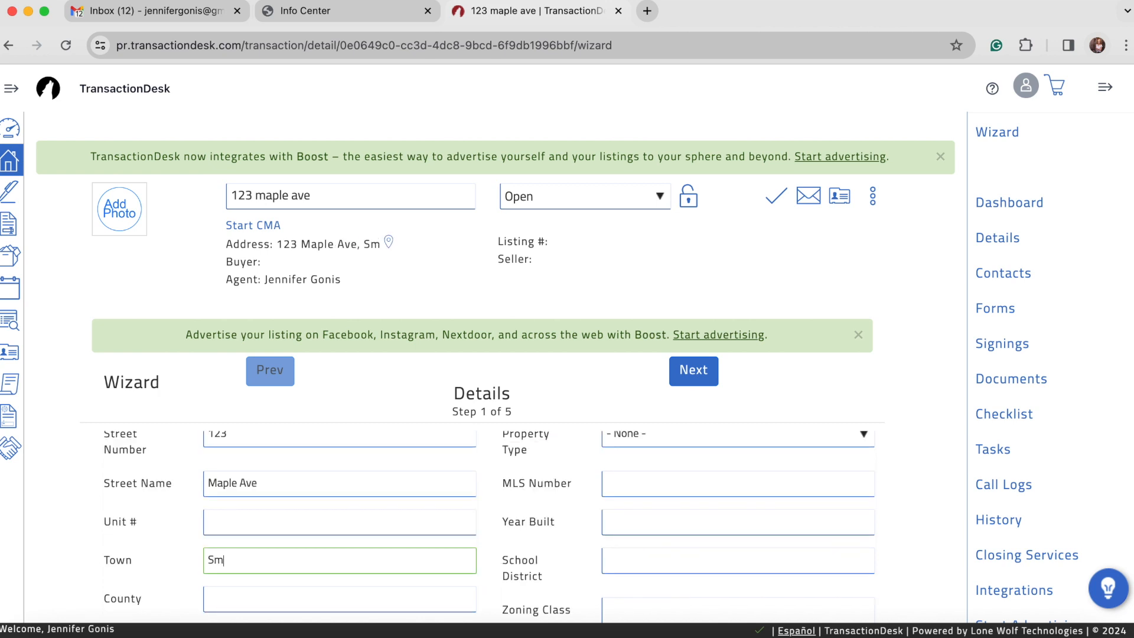
text(ithtown)
key(Tab)
key(Tab)
text(NY)
click(240, 589)
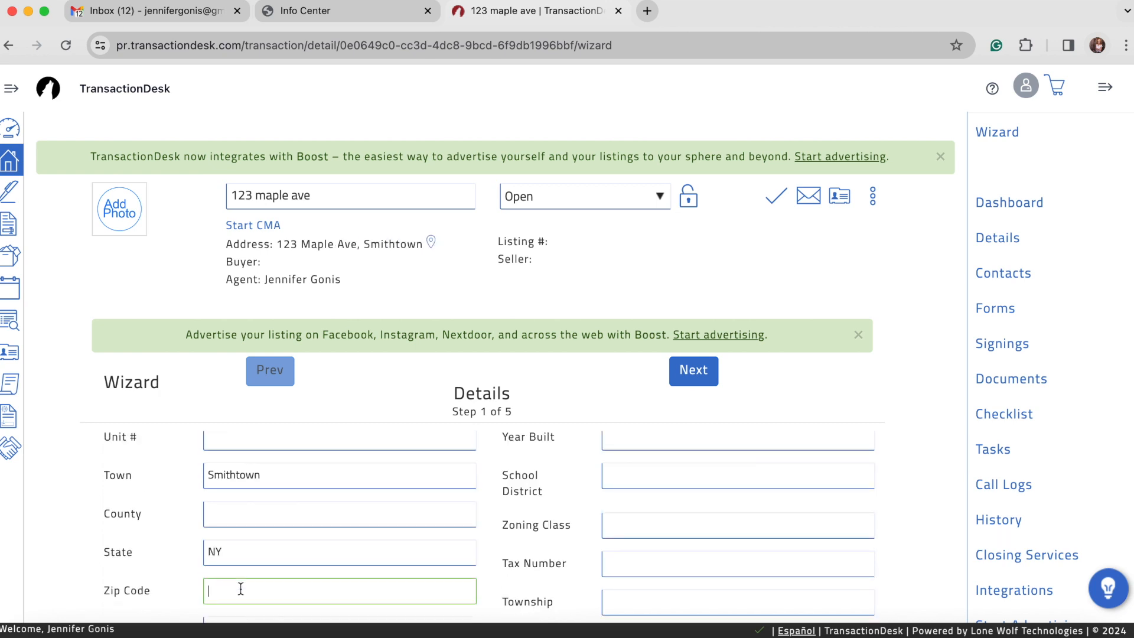
Advance the wizard to the Transaction Dates step and review it
click(703, 370)
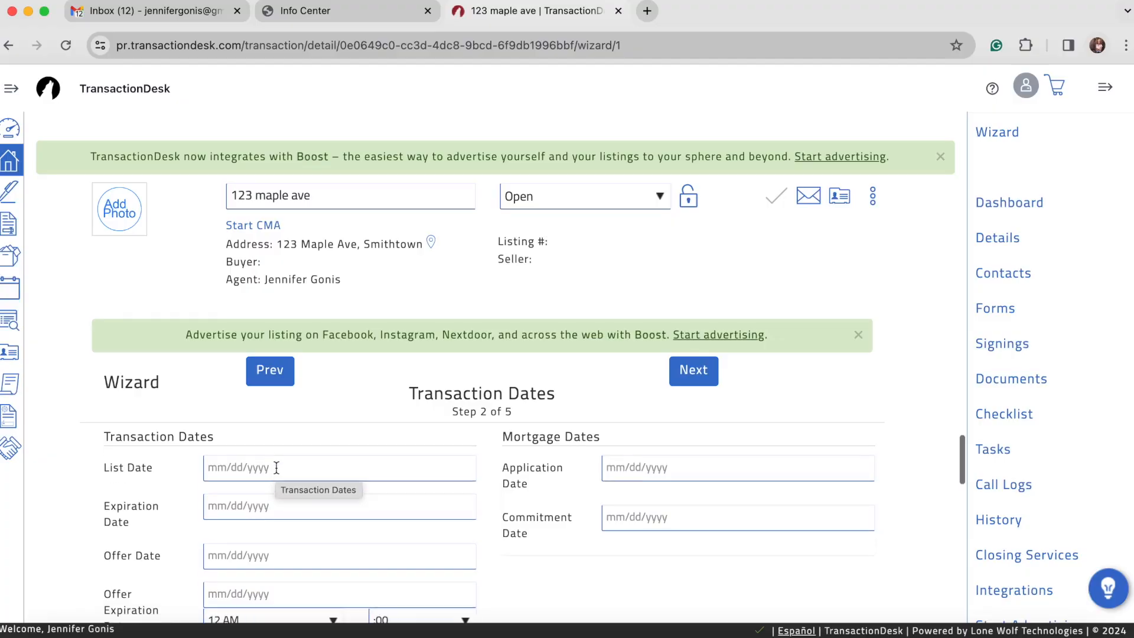
scroll(275, 466, down, 2)
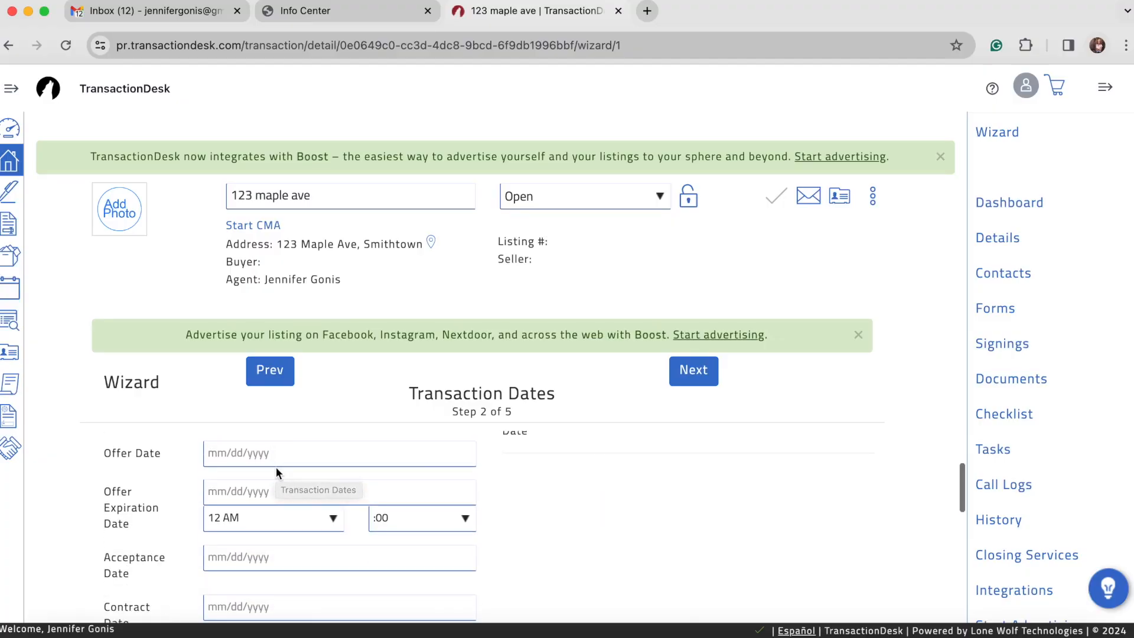
scroll(248, 468, up, 2)
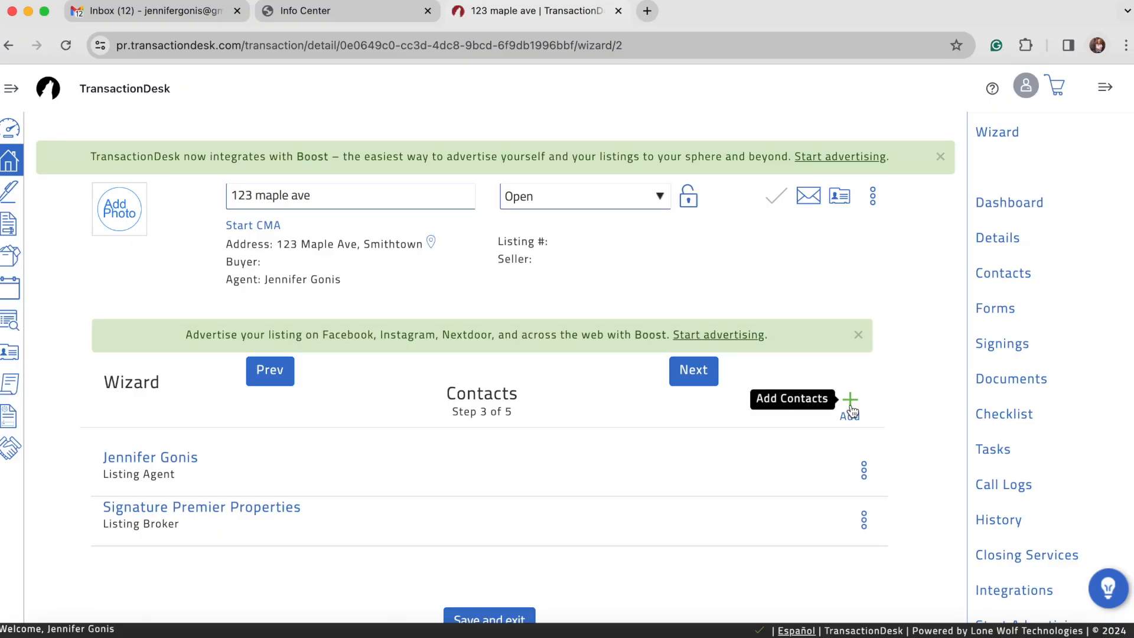
Create a new Seller-type transaction contact with first name, last name and pasted e-mail address
click(851, 408)
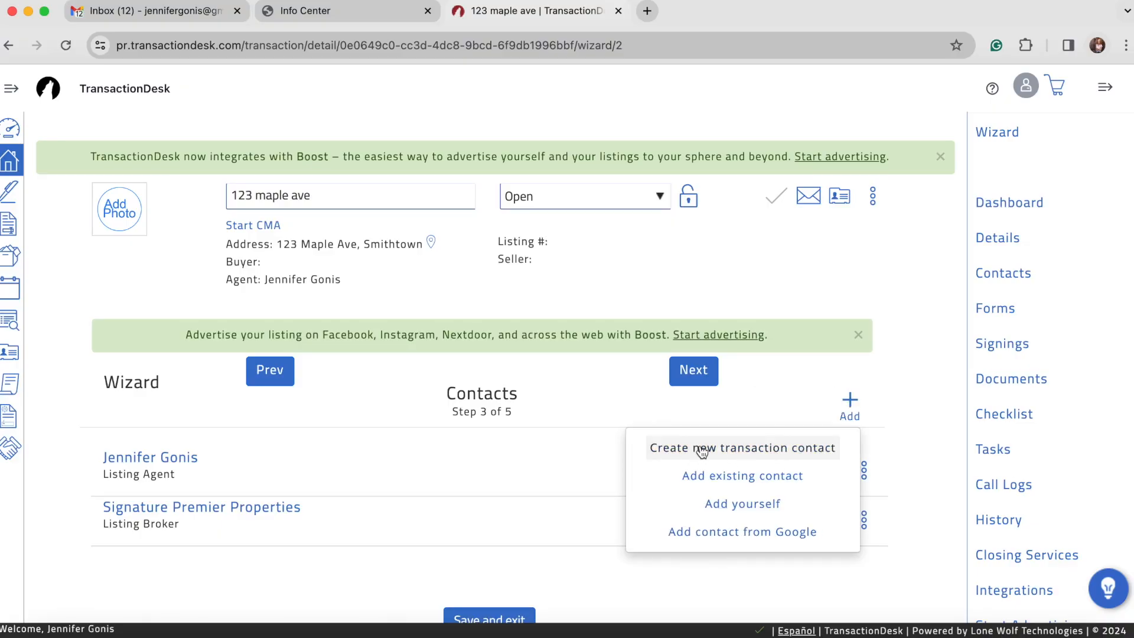
click(757, 453)
click(526, 203)
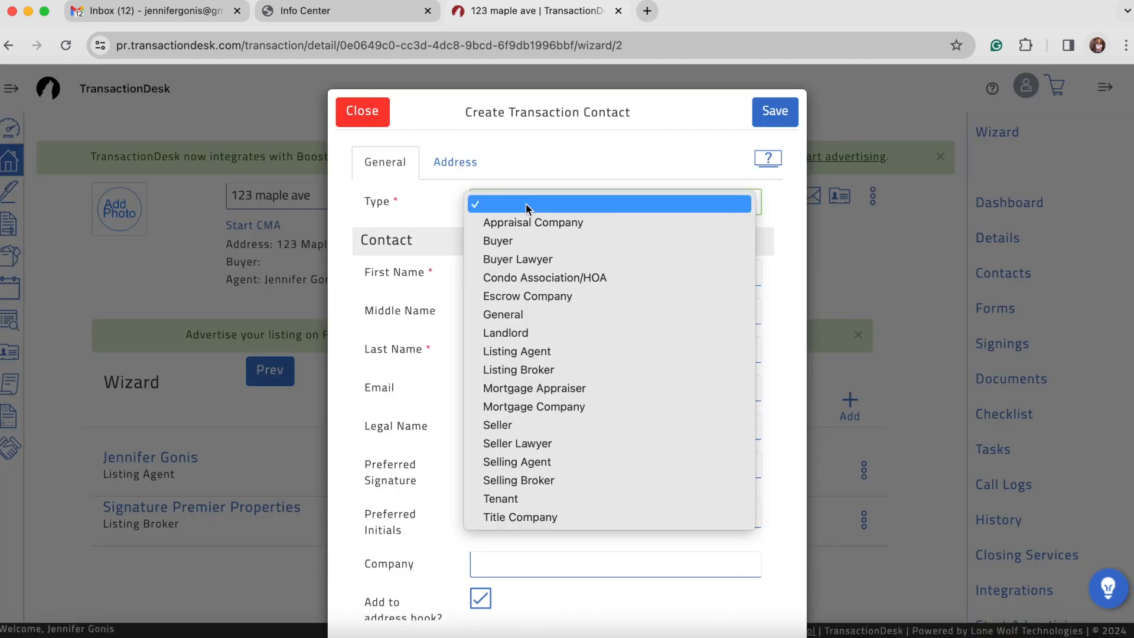
click(504, 425)
click(494, 267)
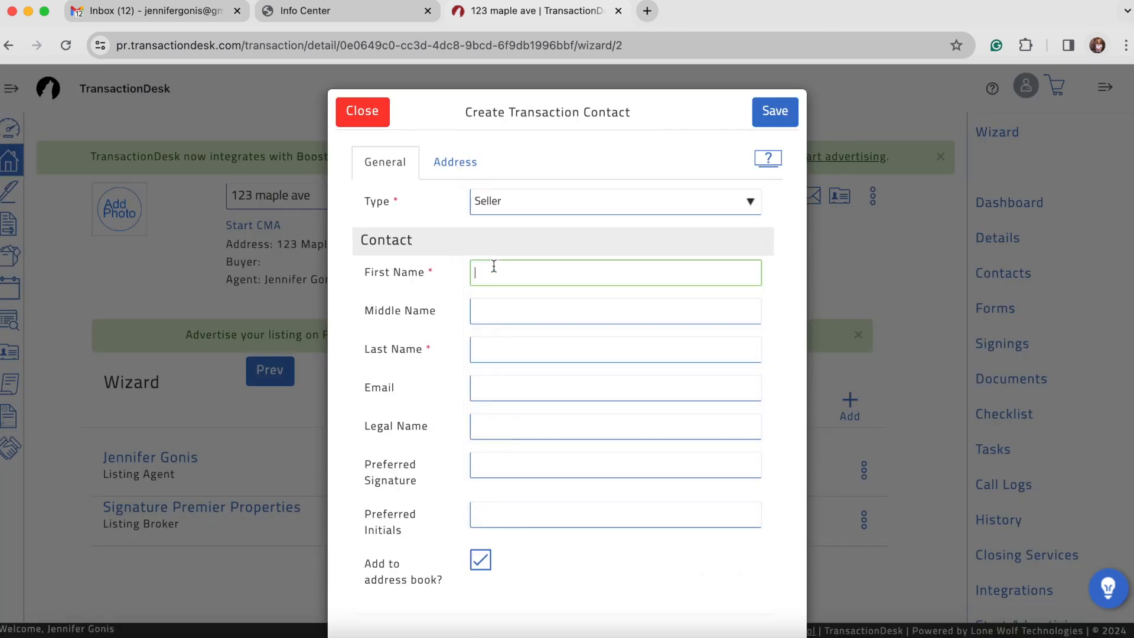
key(Tab)
key(Tab)
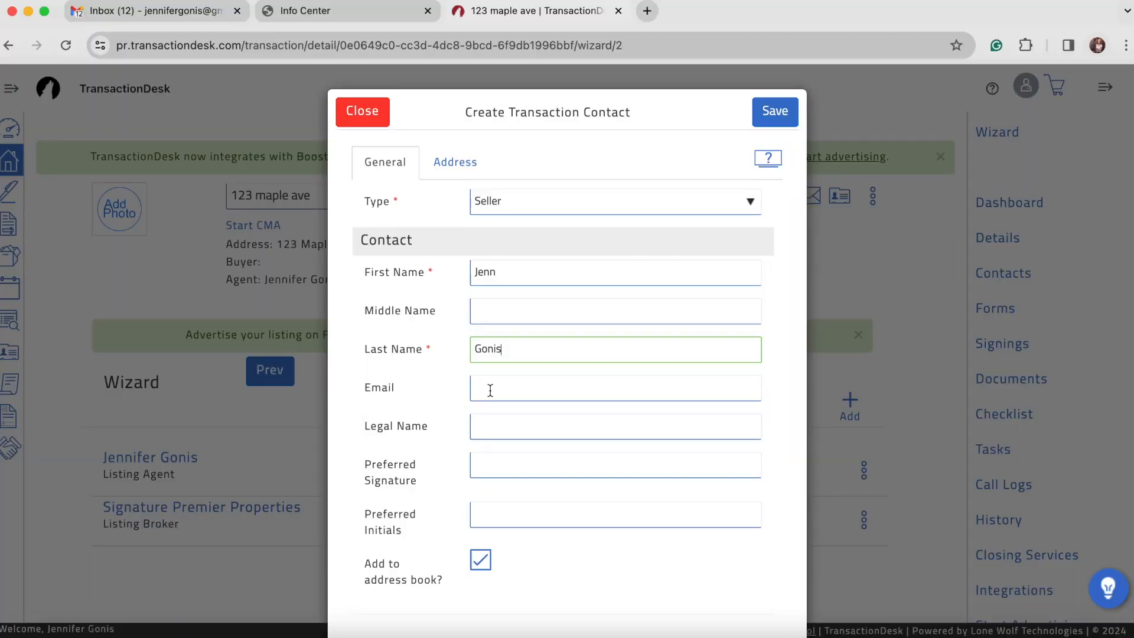
click(511, 390)
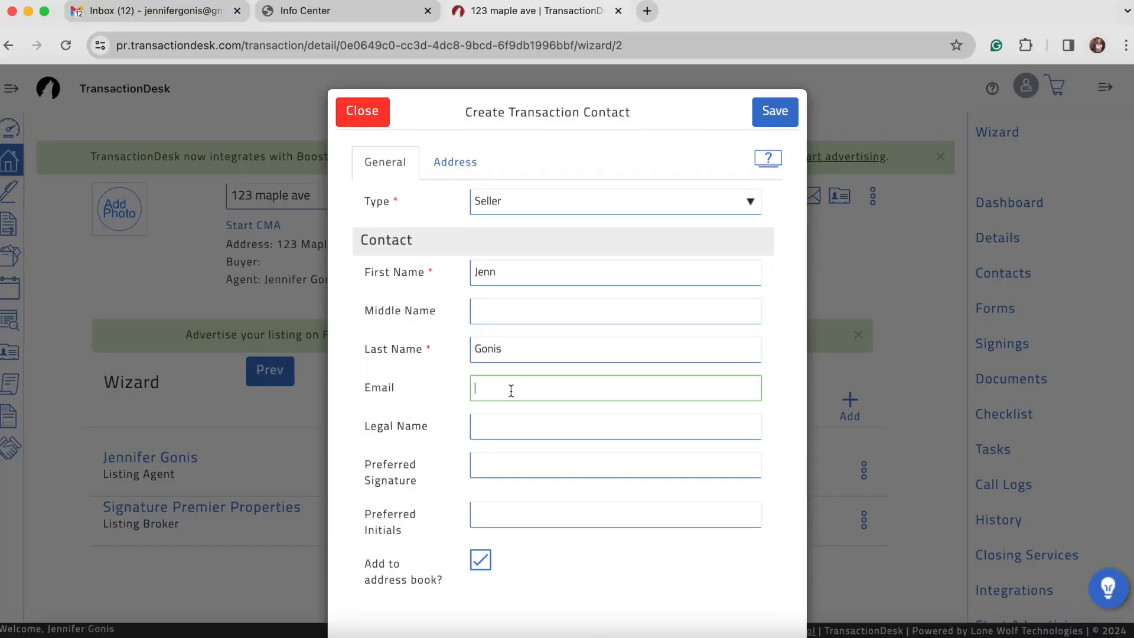
key(super+v)
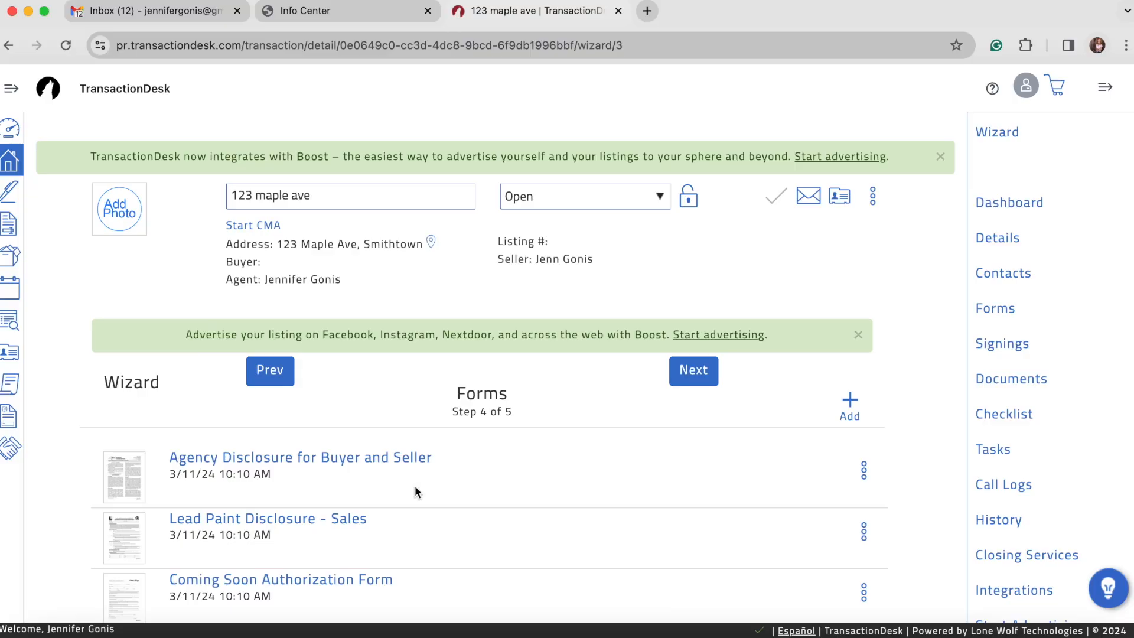
Move past the Forms step, then finish on Documents to reach the Transaction Dashboard
scroll(415, 488, down, 5)
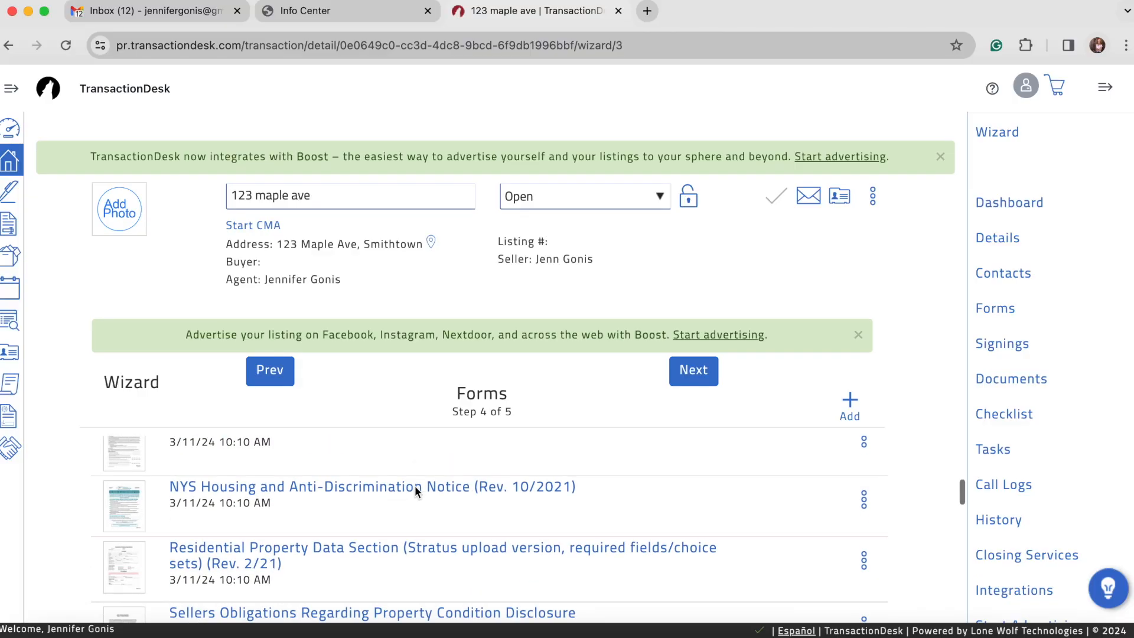
scroll(415, 488, up, 5)
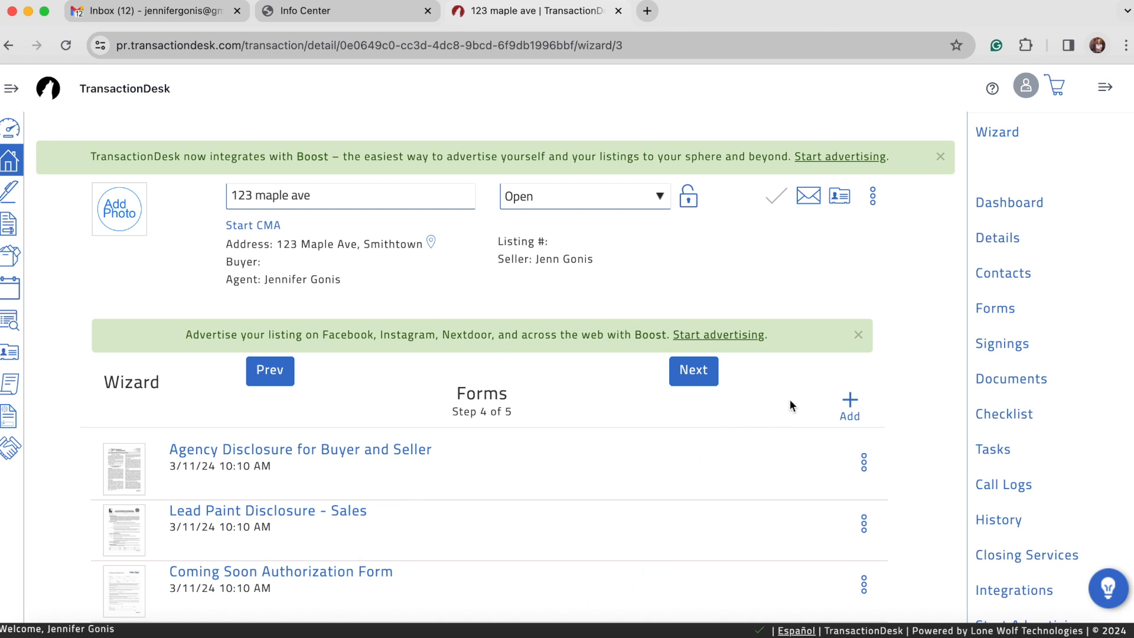
click(693, 383)
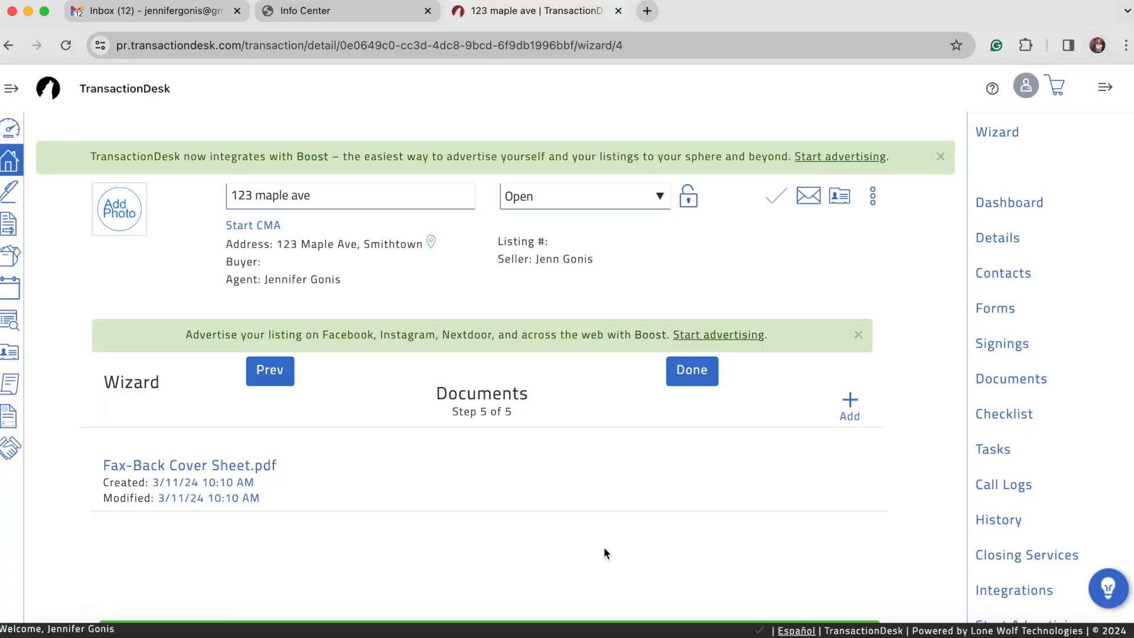
click(695, 371)
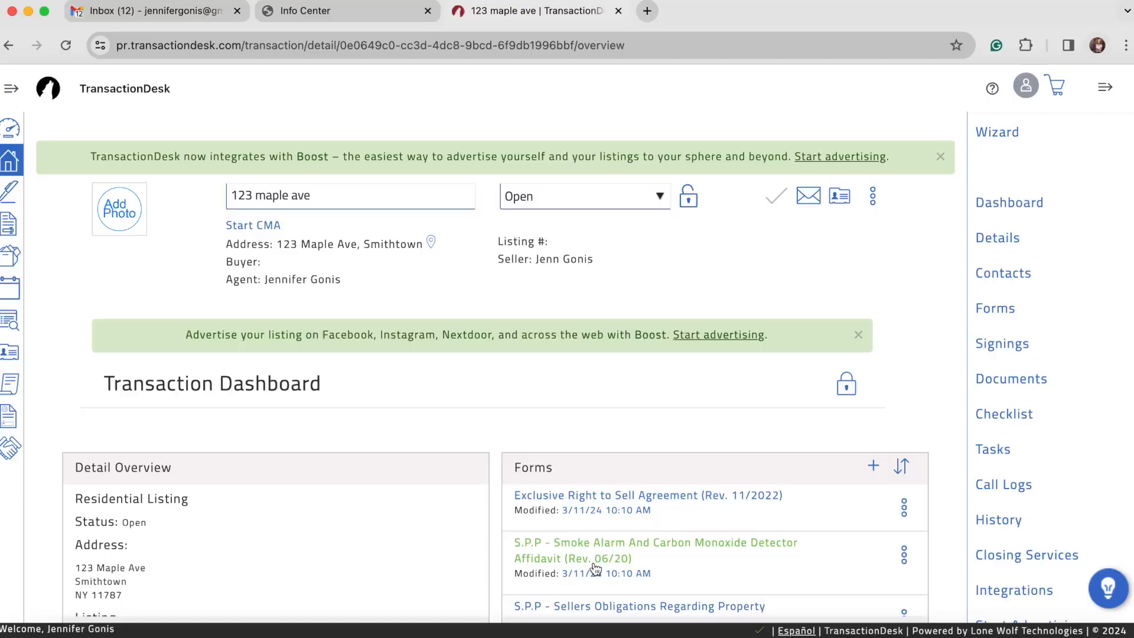
scroll(596, 569, down, 5)
scroll(595, 569, up, 5)
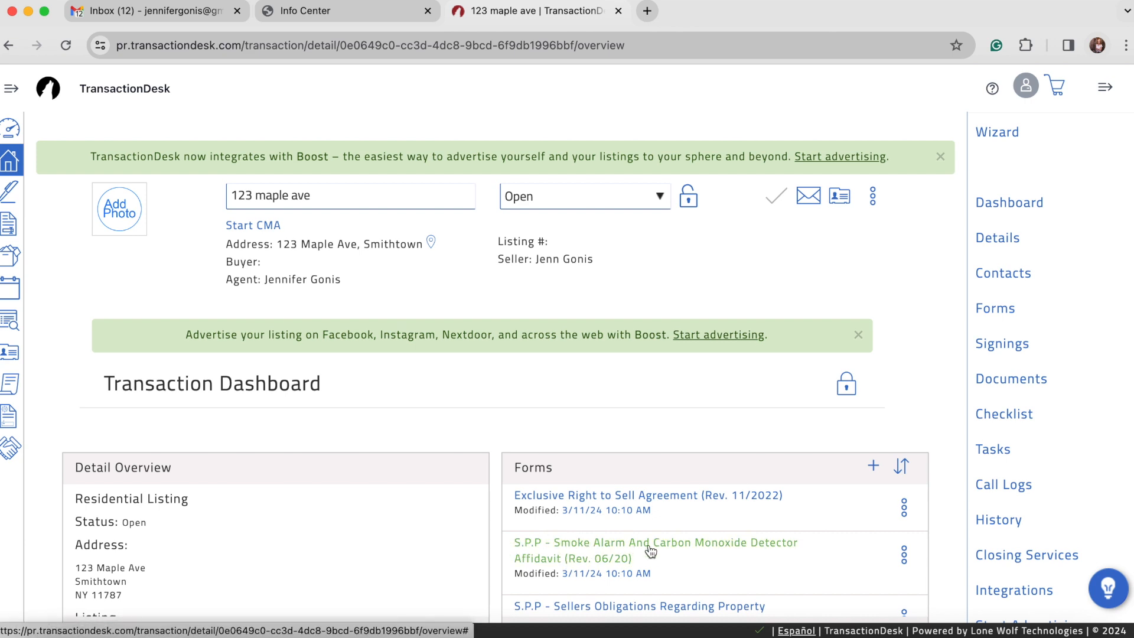
Open the S.P.P Smoke Alarm And Carbon Monoxide Detector Affidavit and scroll to its bottom
click(620, 547)
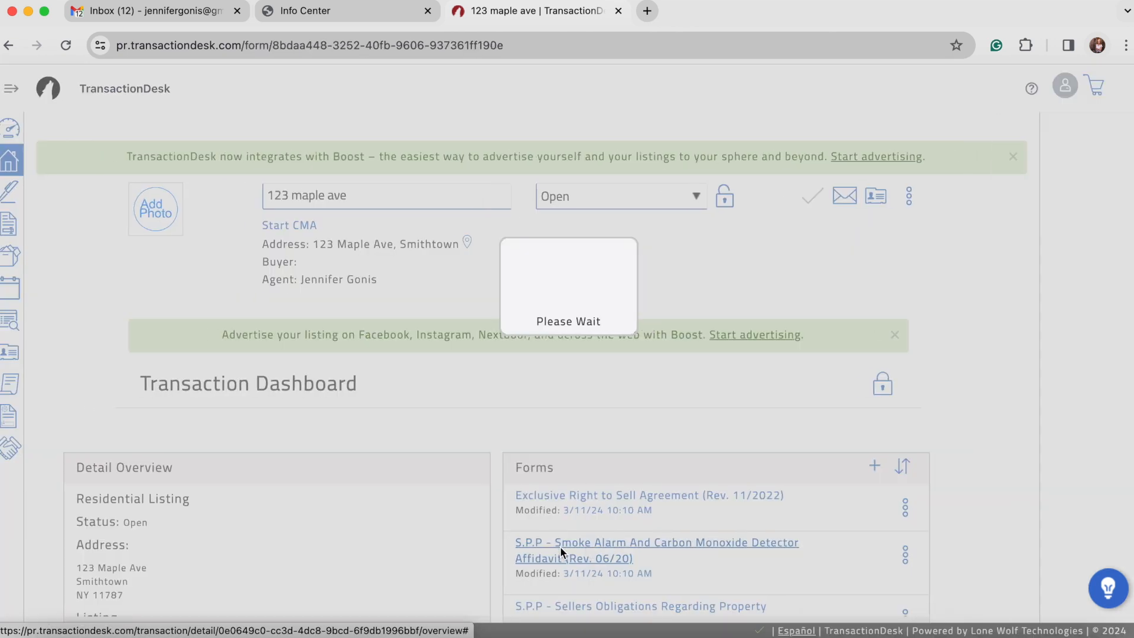
scroll(628, 506, down, 15)
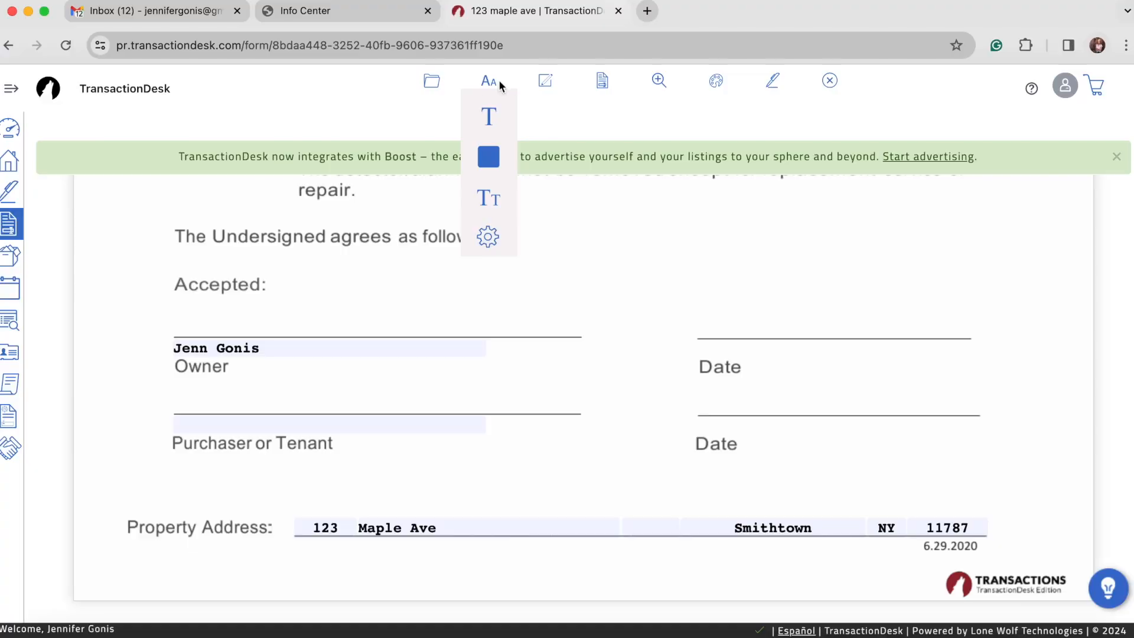
mouse_move(430, 89)
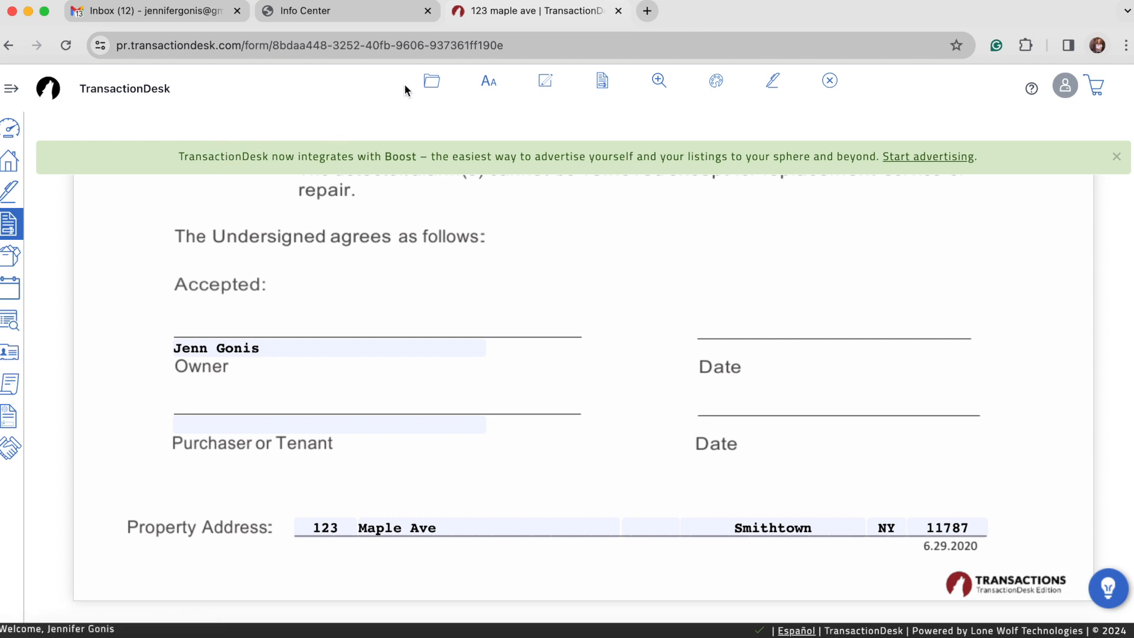
Save the auto-filled affidavit with Save from the form's folder menu
click(432, 82)
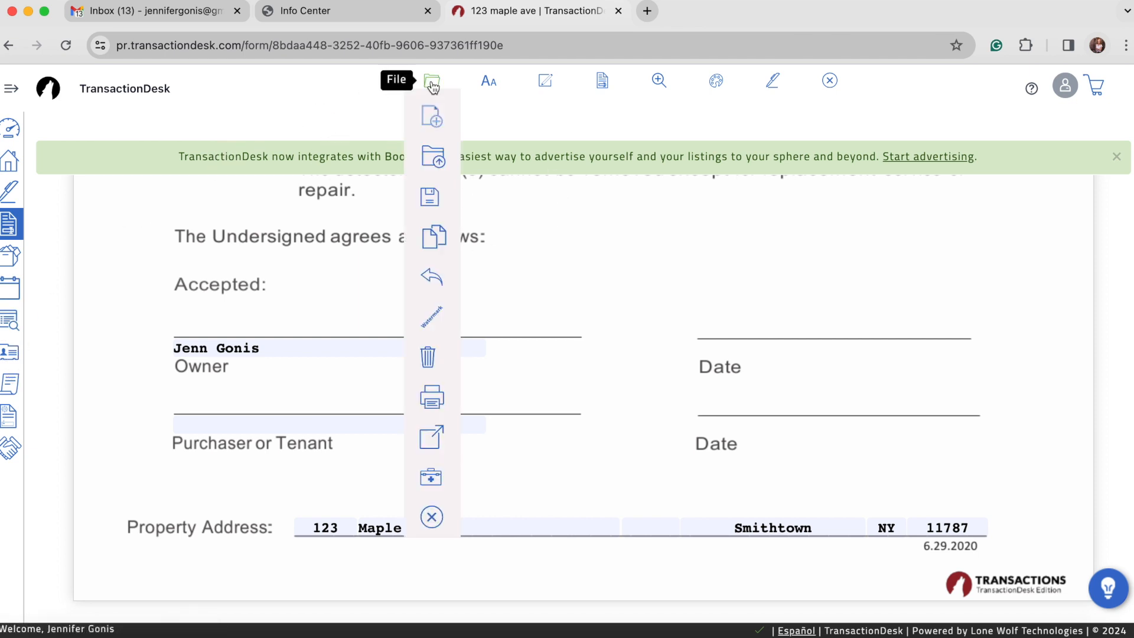
mouse_move(434, 197)
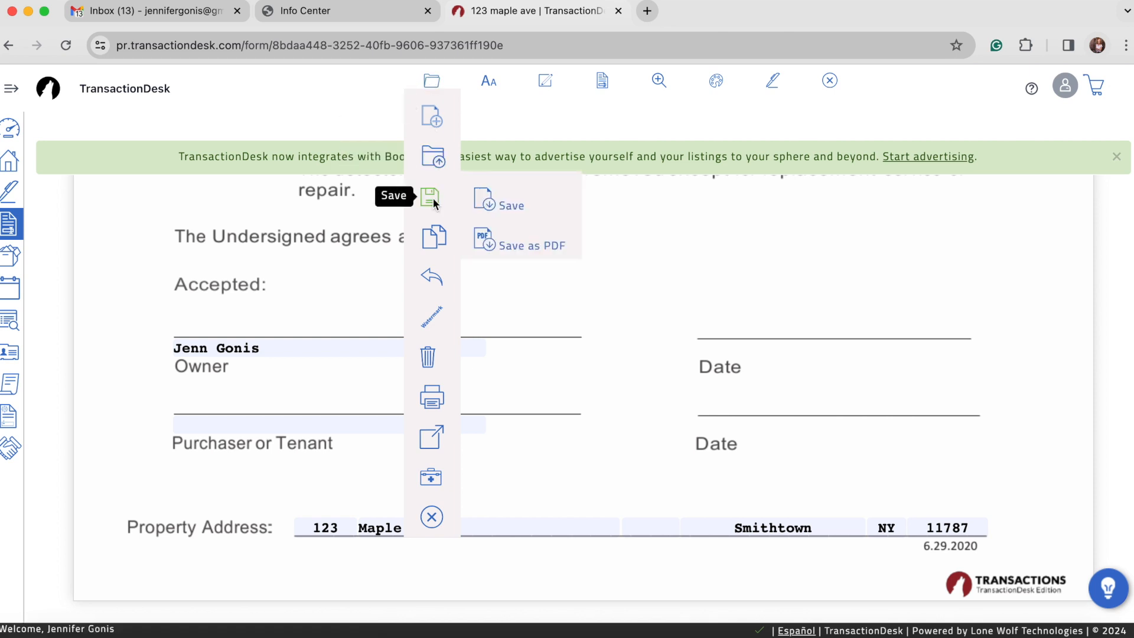
click(516, 207)
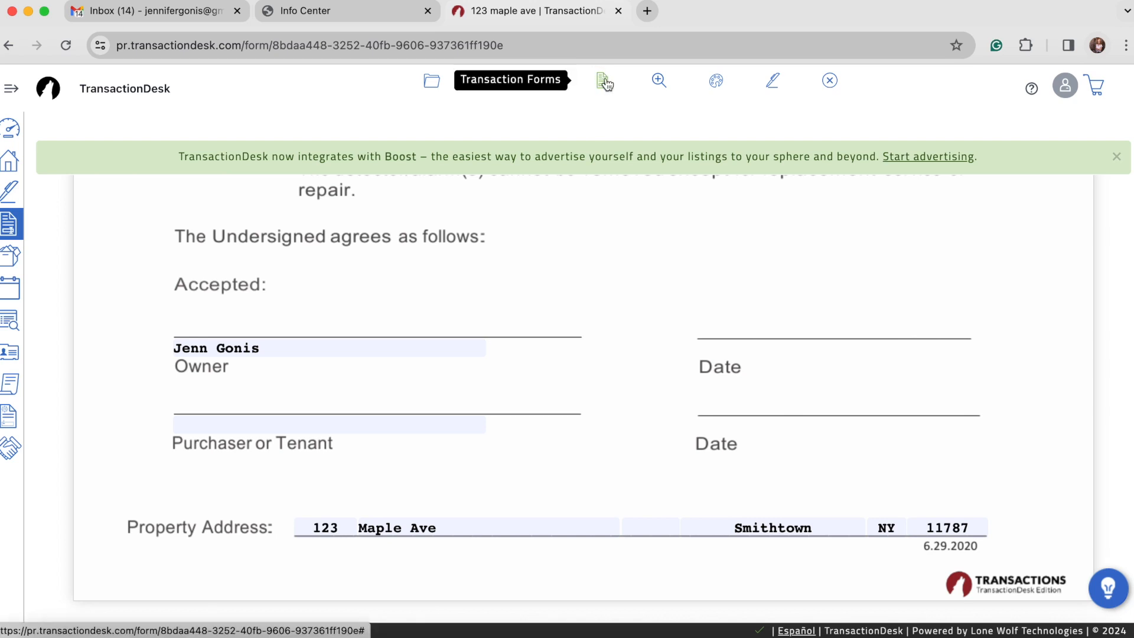
Open the Agency Disclosure for Buyer and Seller from the transaction's forms list
click(597, 84)
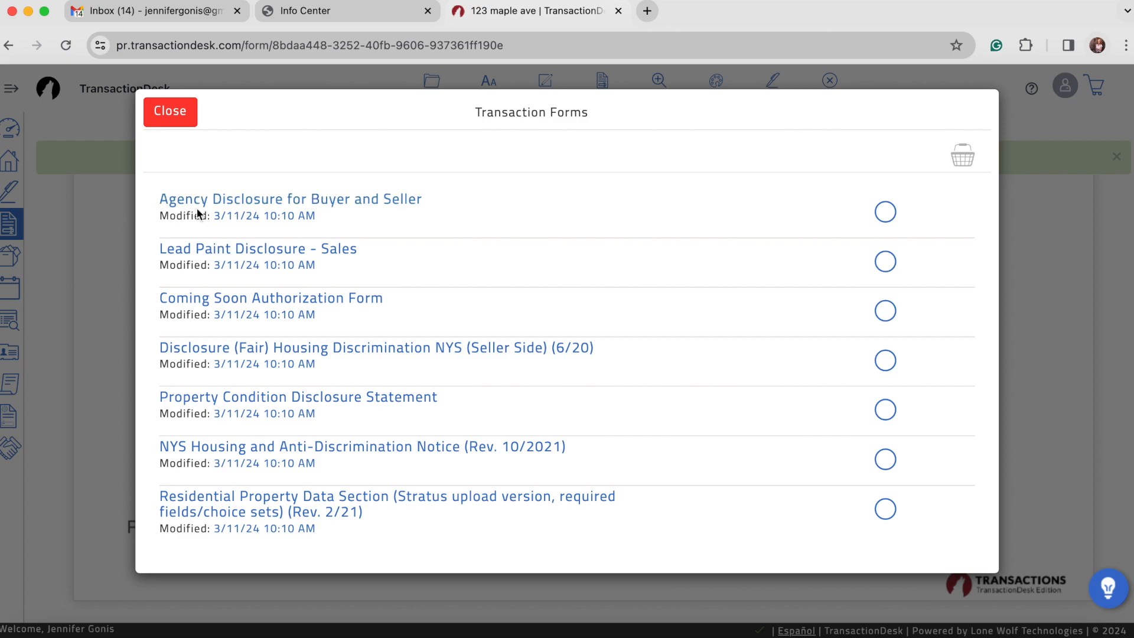
click(240, 204)
scroll(284, 266, down, 10)
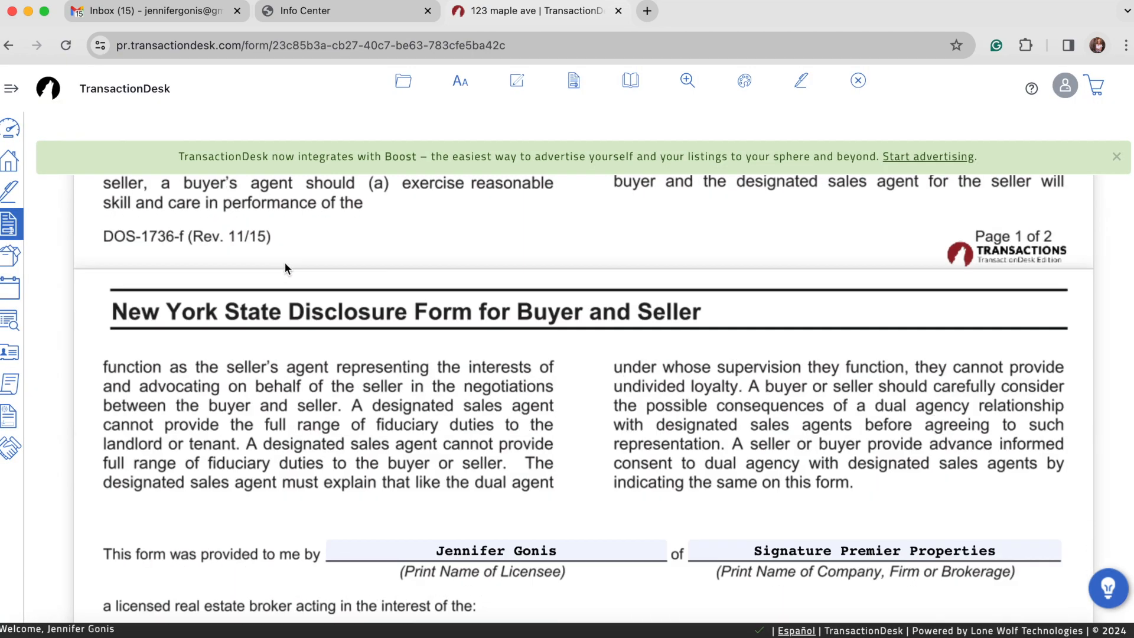
scroll(285, 262, down, 8)
Mark the disclosure as given to the seller, check Seller's Agent, and tick both dual agency consents
click(222, 202)
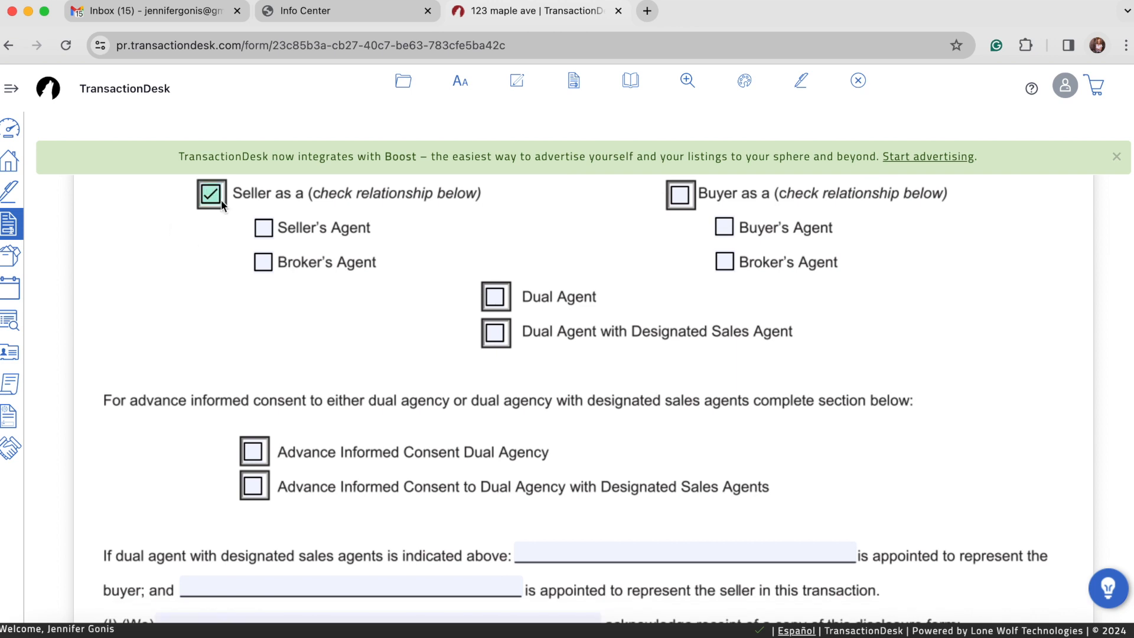
click(263, 229)
scroll(174, 312, down, 3)
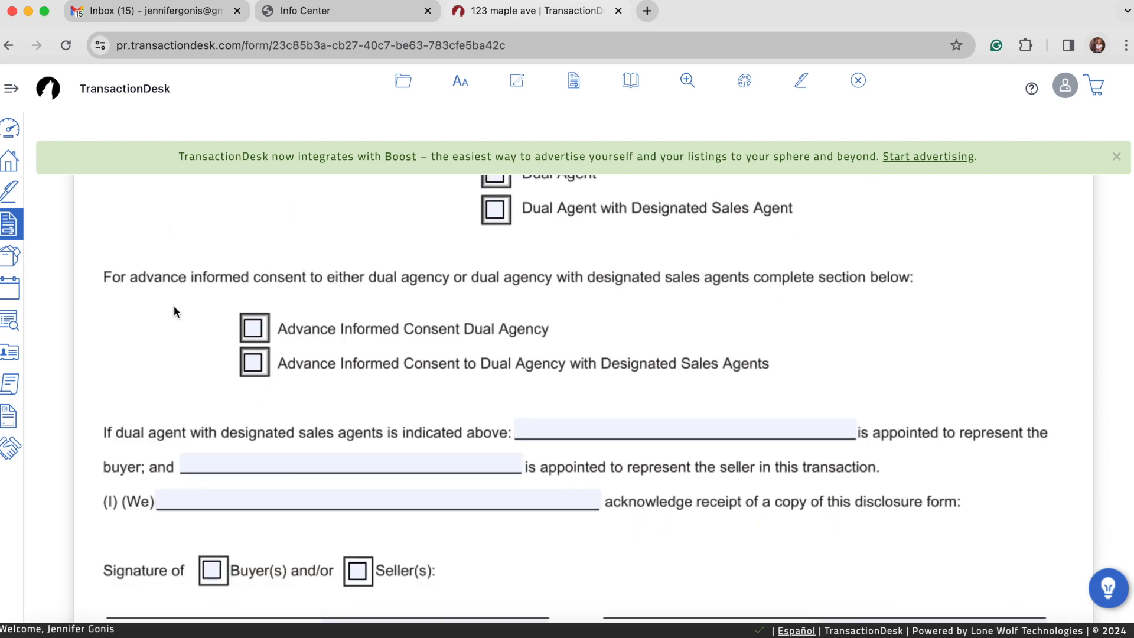
click(254, 330)
click(253, 365)
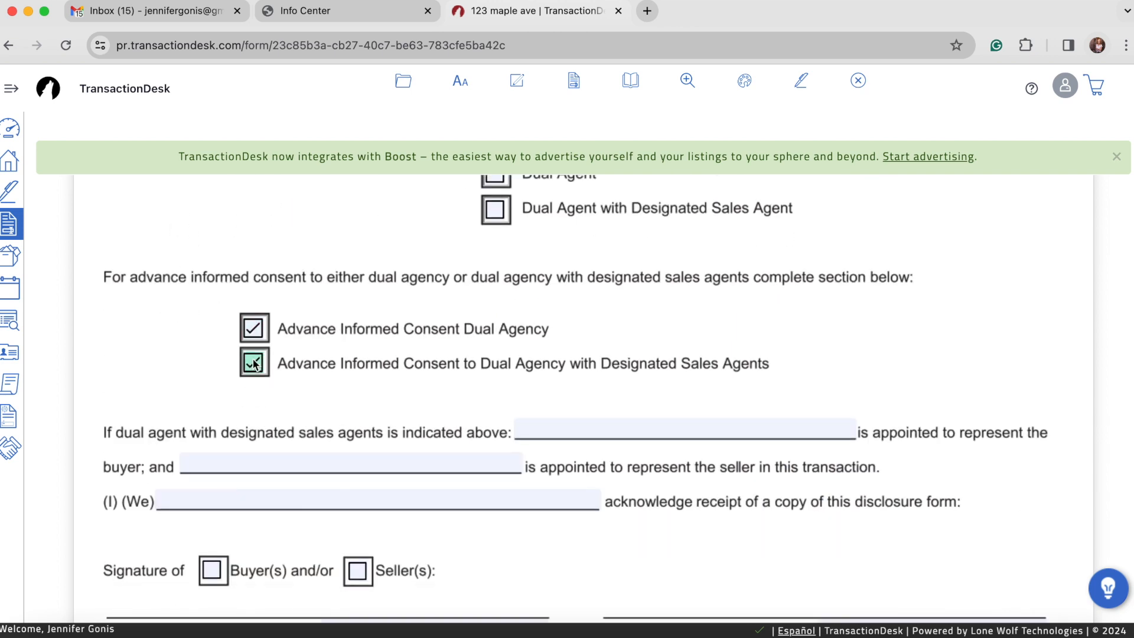
Set the buyer's designated agent to TBD and enter the agent's name as the seller's designated agent
click(584, 426)
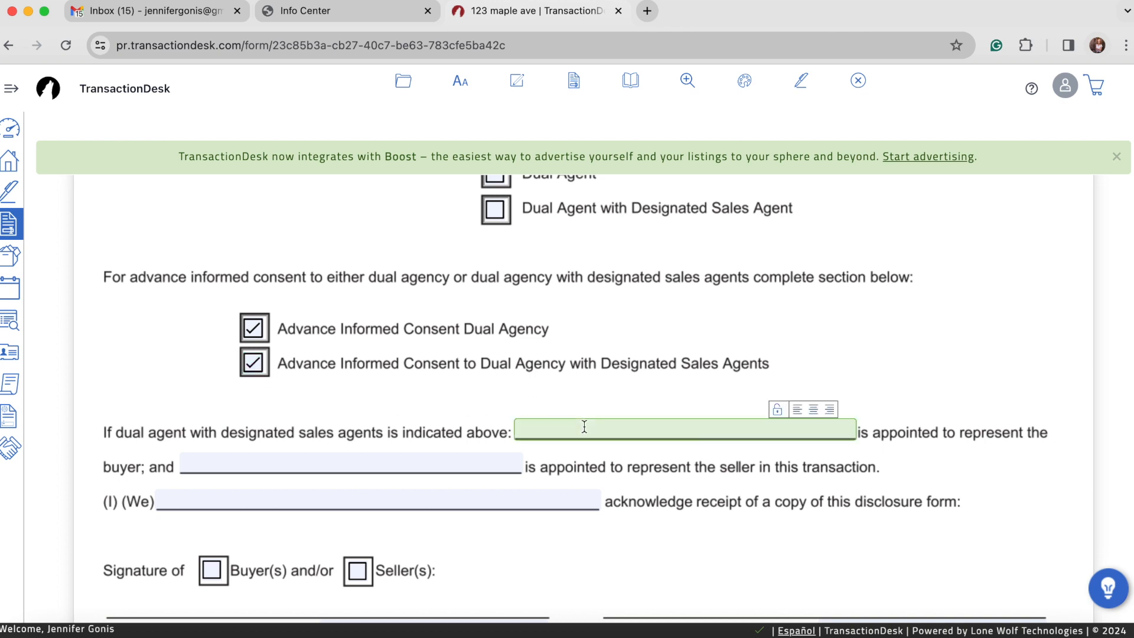
click(332, 450)
click(324, 459)
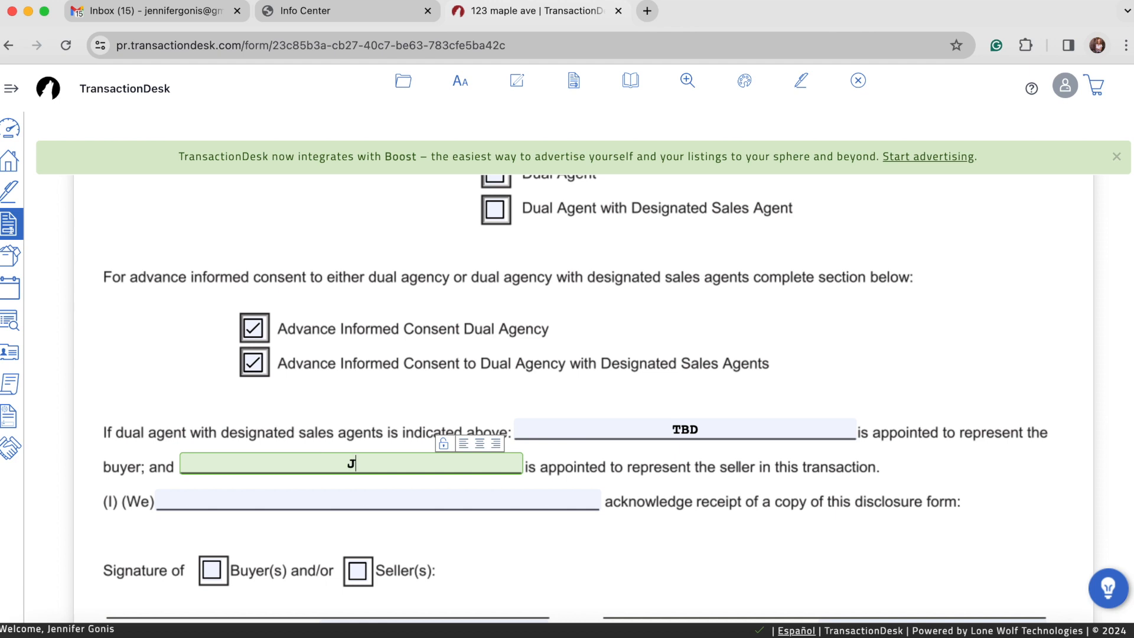
Enter 'Sellers names' as acknowledging party, tick Seller(s), and label the signature line 'Seller Name'
click(279, 496)
text(Sellers names)
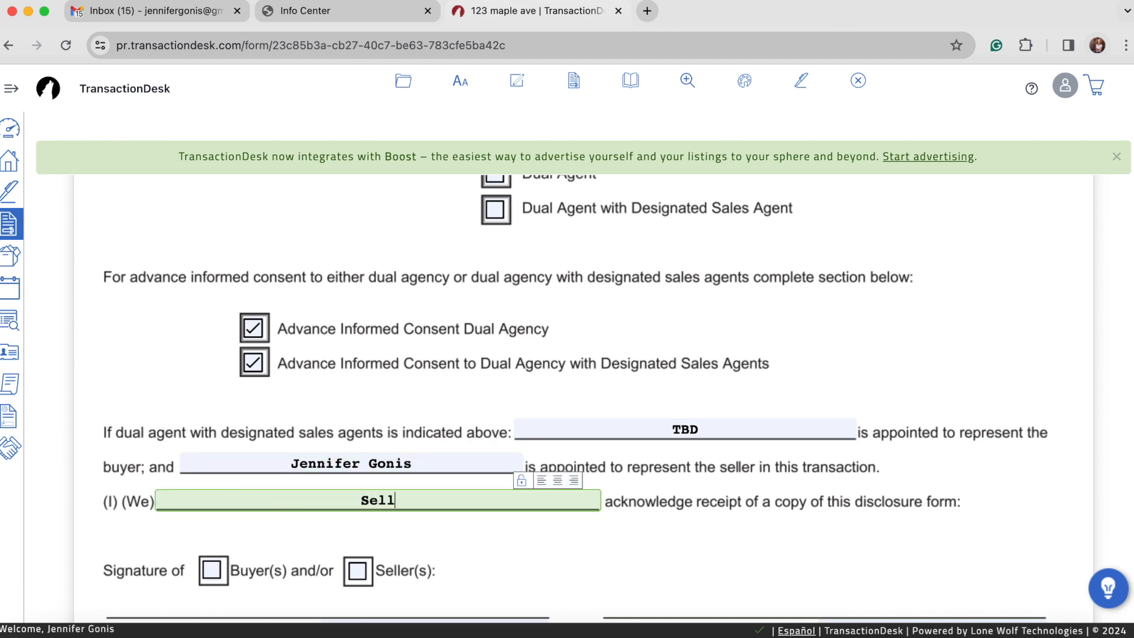
click(359, 571)
scroll(367, 571, down, 3)
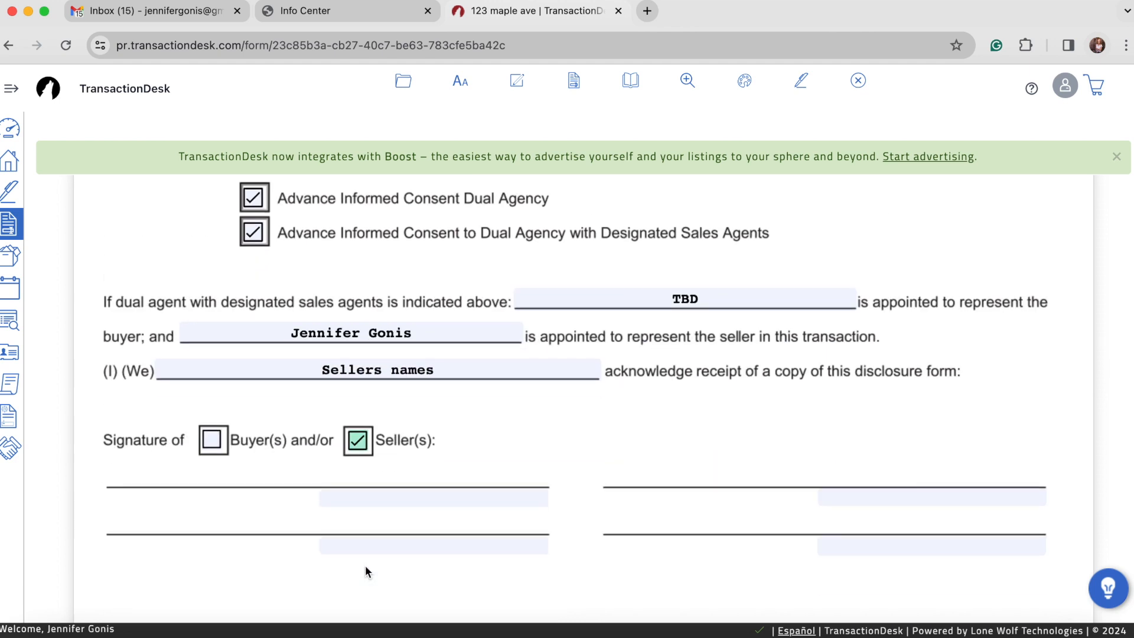
click(375, 501)
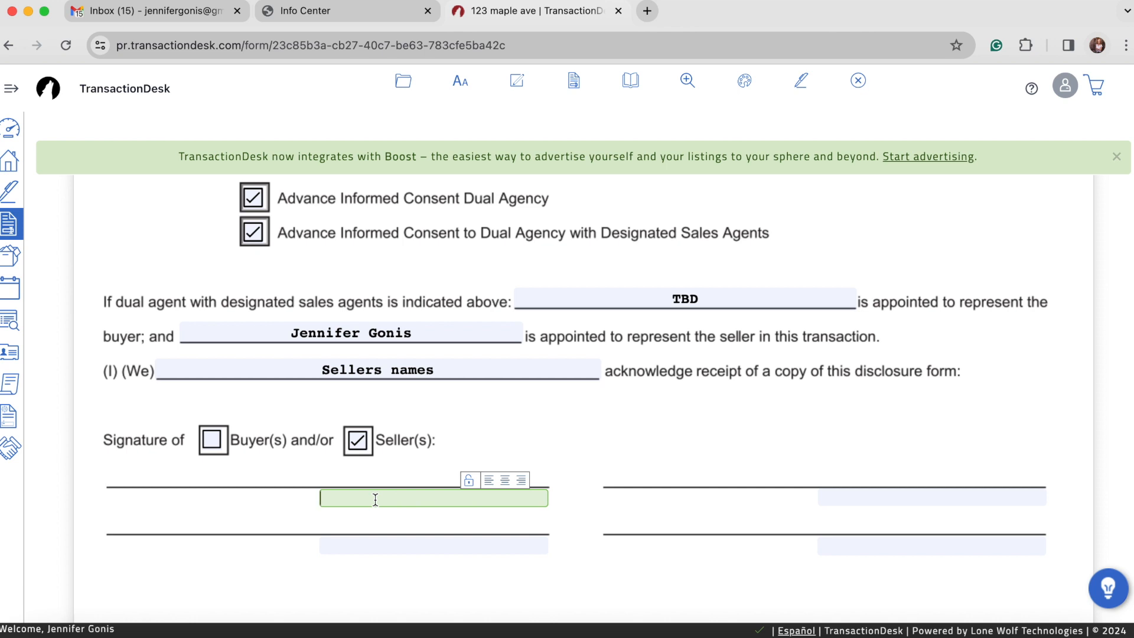
text(Seller Name)
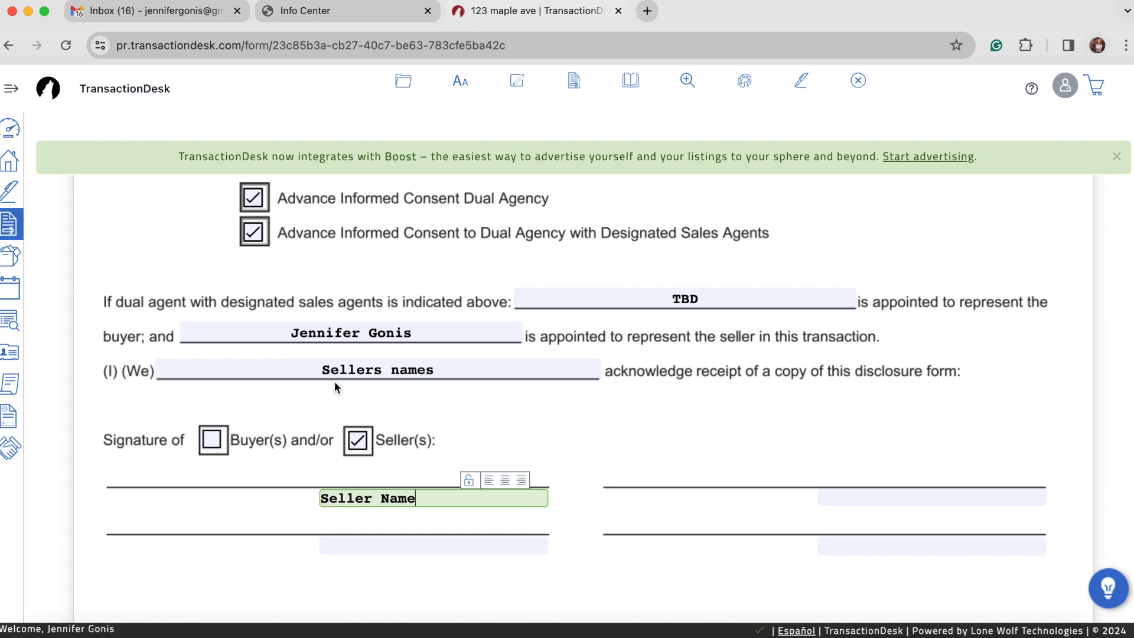
scroll(334, 381, up, 10)
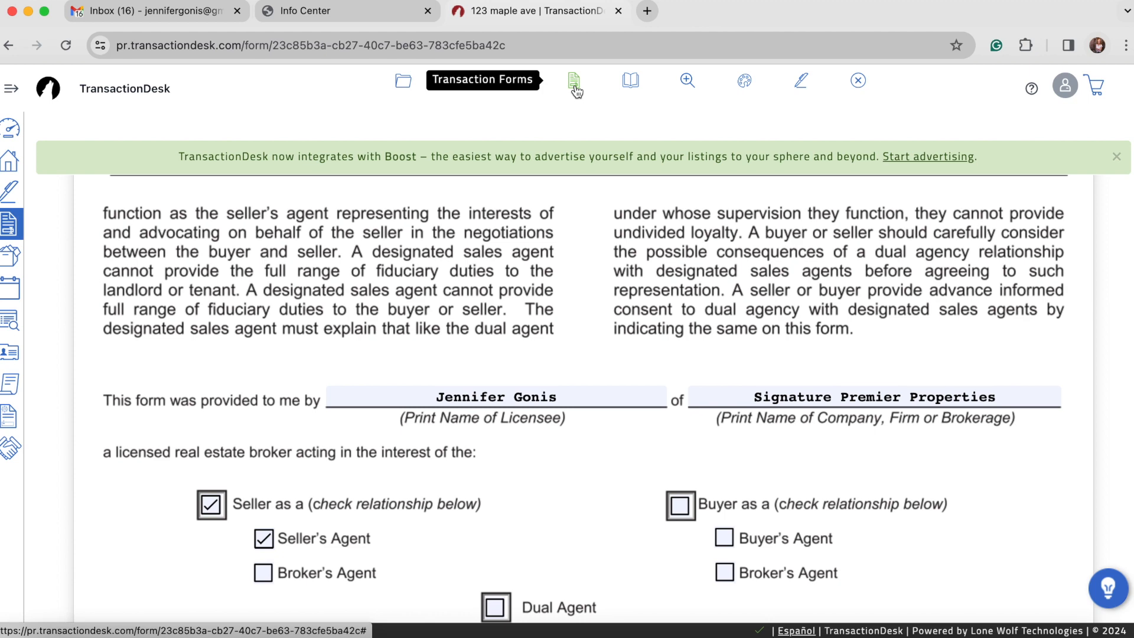
Open the Disclosure (Fair) Housing Discrimination NYS (Seller Side) form from the transaction's forms
click(575, 90)
scroll(334, 337, down, 3)
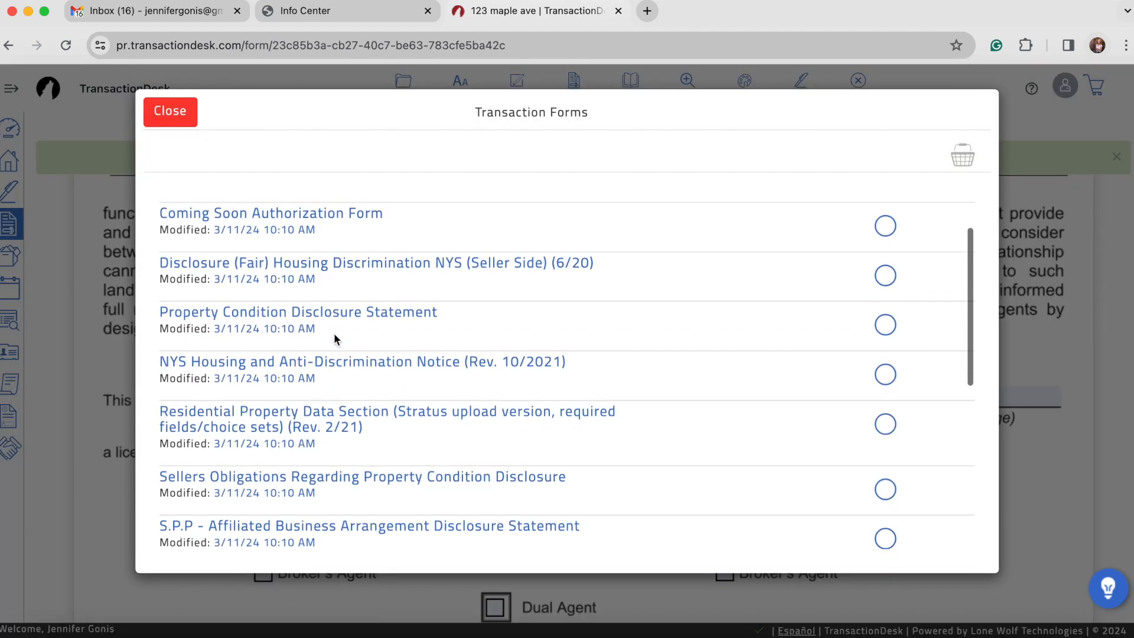
click(304, 256)
scroll(345, 381, down, 10)
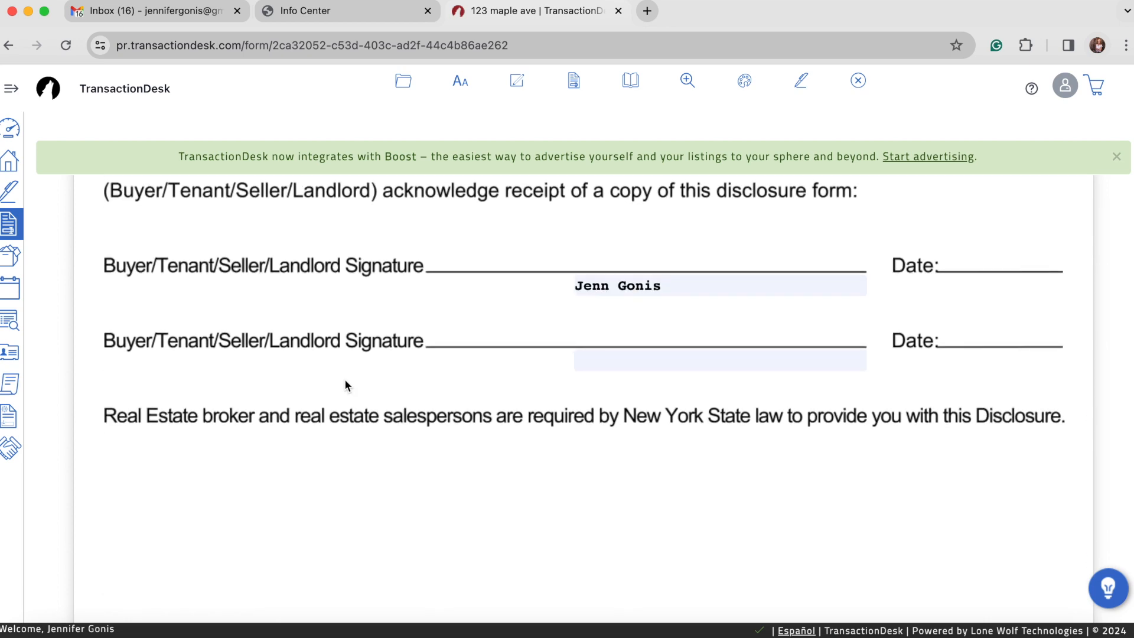
scroll(345, 383, up, 8)
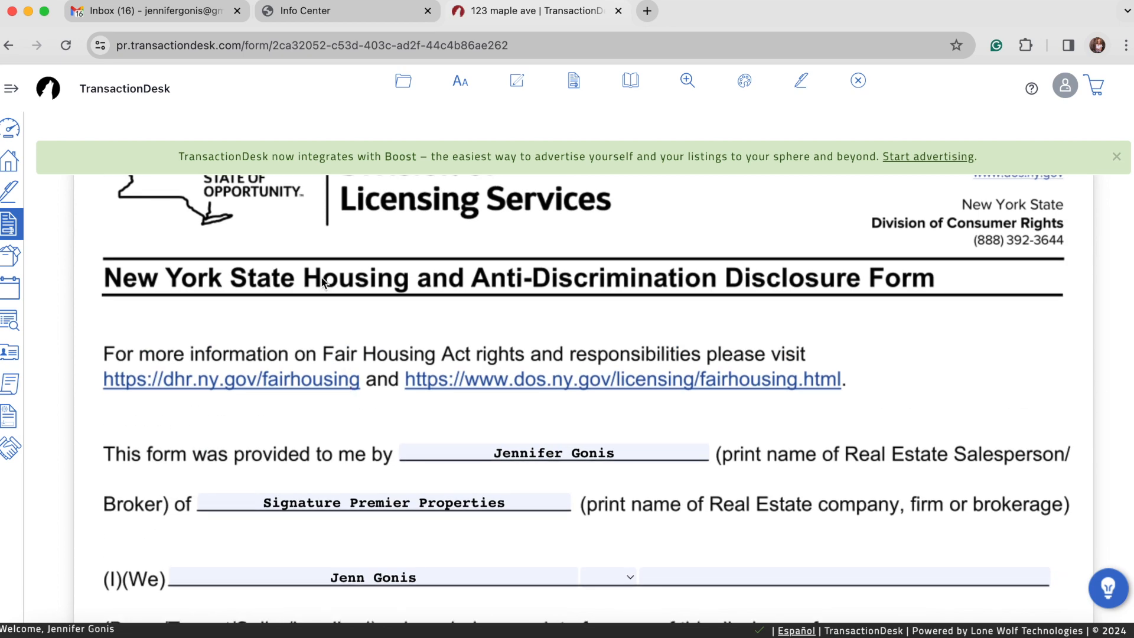
Save the filled-in Housing Discrimination disclosure from the folder menu
click(404, 80)
mouse_move(403, 201)
click(475, 205)
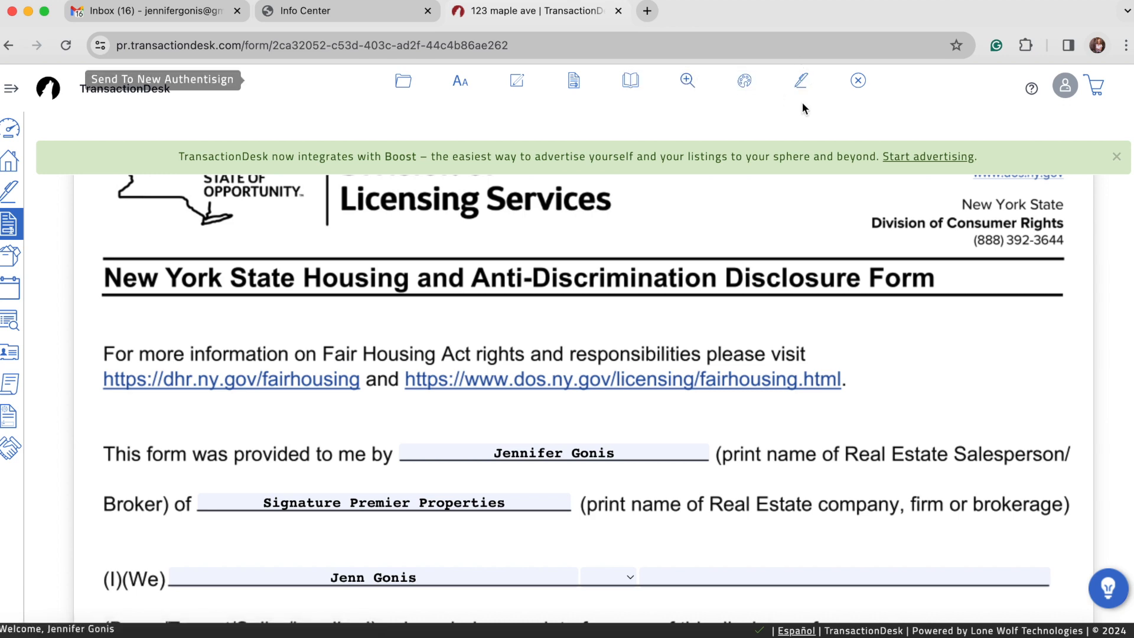
Send the Housing Discrimination disclosure to a new Authentisign package and review its two pages
click(802, 84)
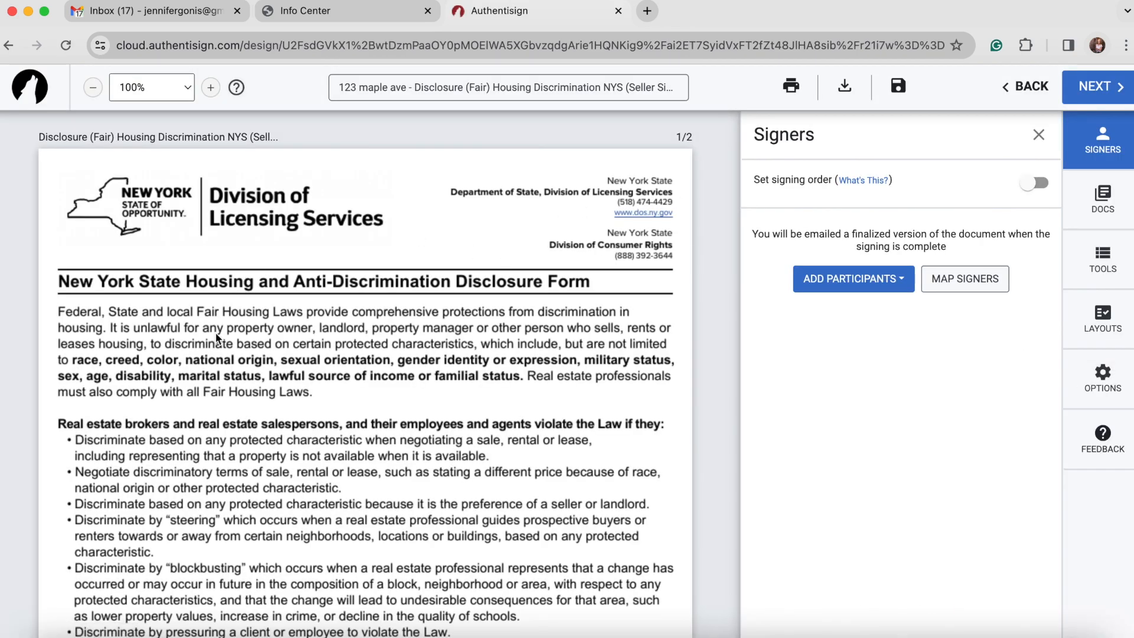
scroll(216, 332, down, 15)
scroll(215, 332, up, 8)
scroll(215, 332, down, 5)
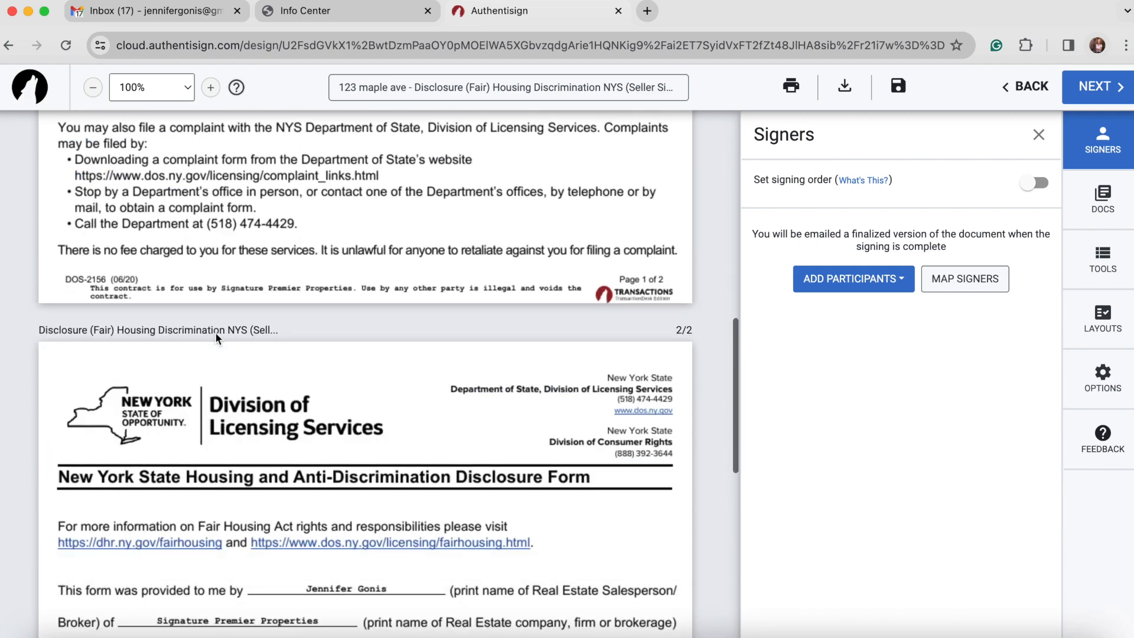
scroll(215, 332, down, 3)
scroll(215, 332, up, 15)
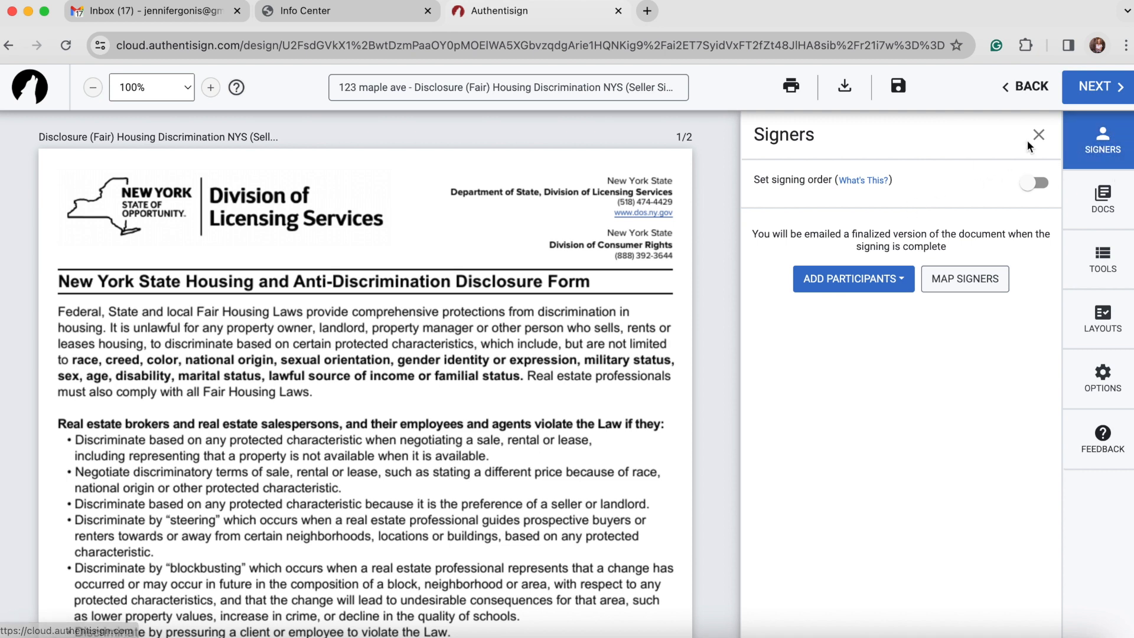
Add the Seller from the transaction's contacts as a remote signer, then show the DOCS list
click(830, 286)
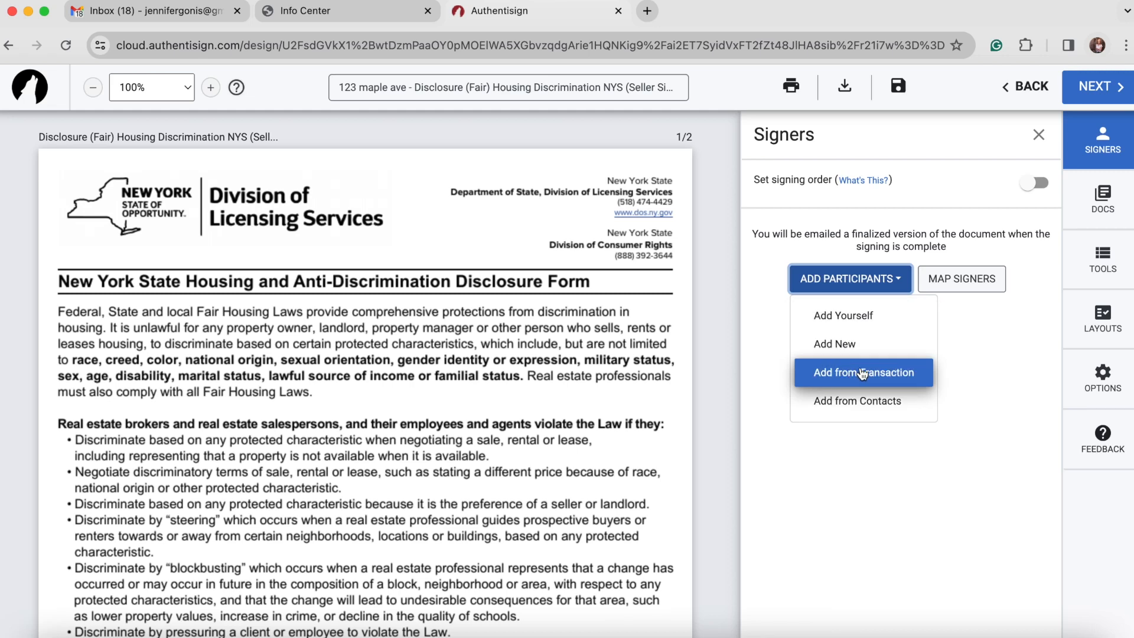
click(842, 379)
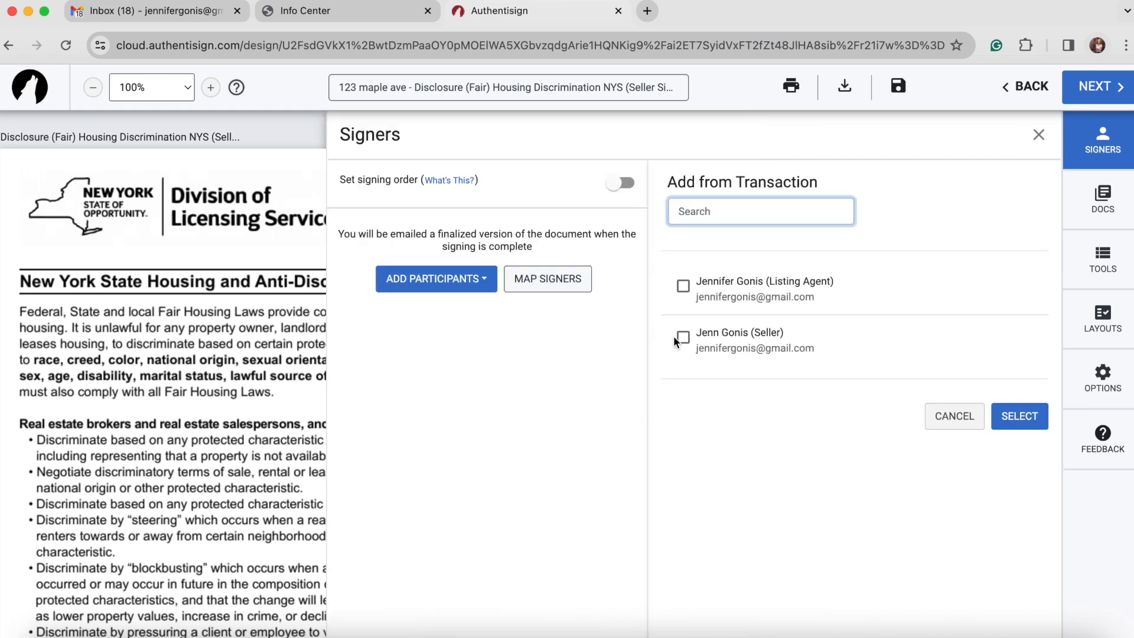
click(682, 338)
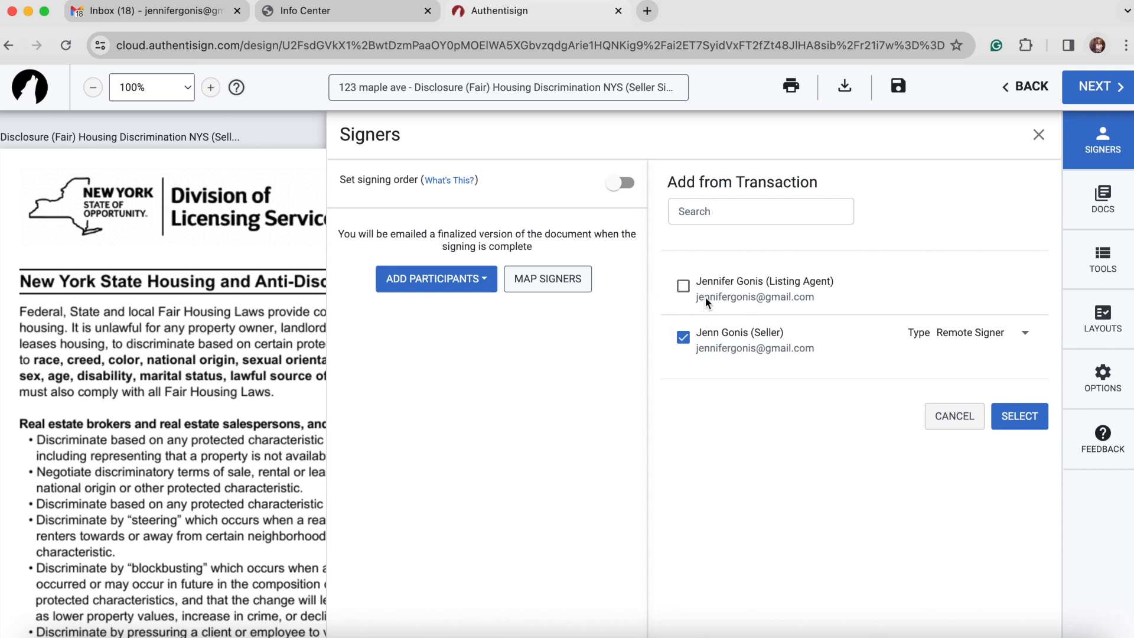
click(1028, 420)
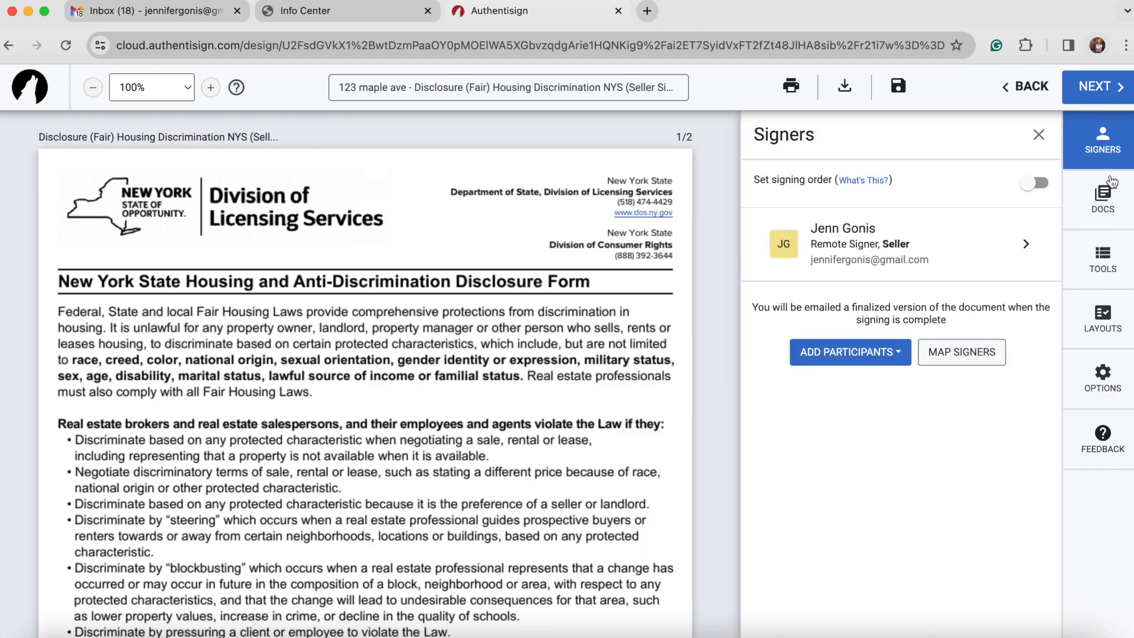
click(1109, 209)
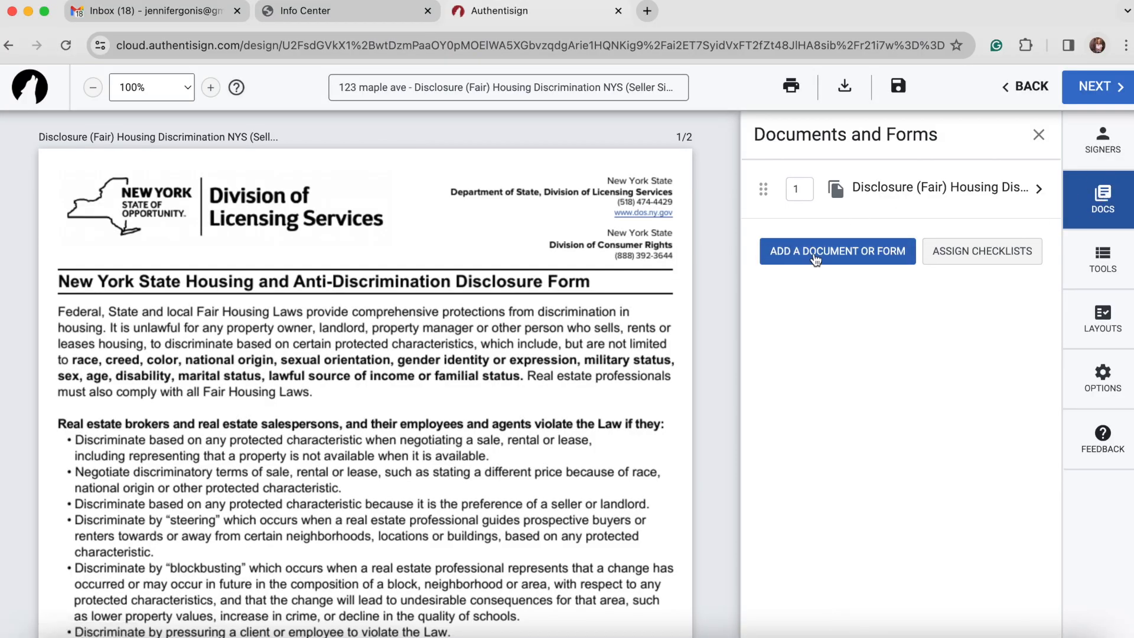
Add the Agency Disclosure for Buyer and Seller form to the package and show the TOOLS panel
click(851, 252)
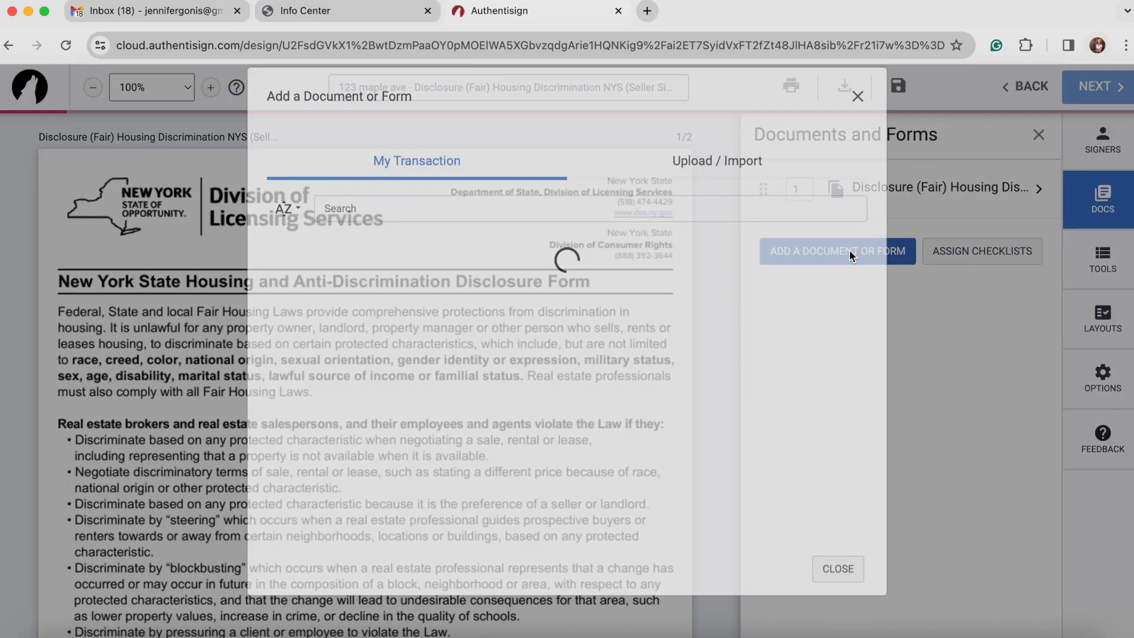
scroll(481, 477, down, 10)
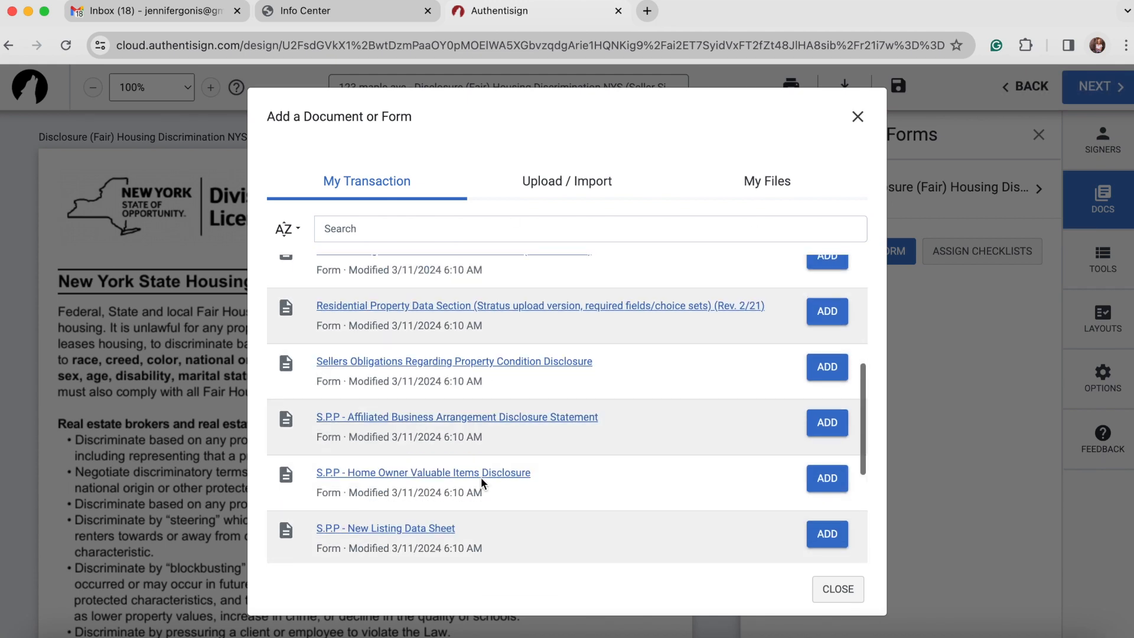
scroll(481, 478, up, 10)
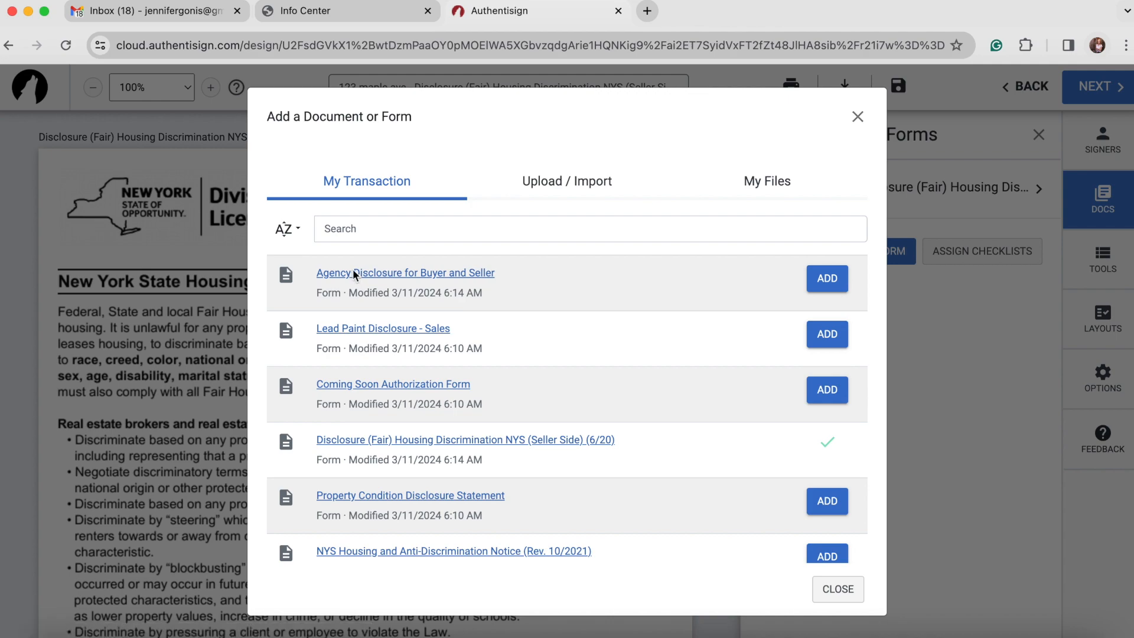
click(827, 279)
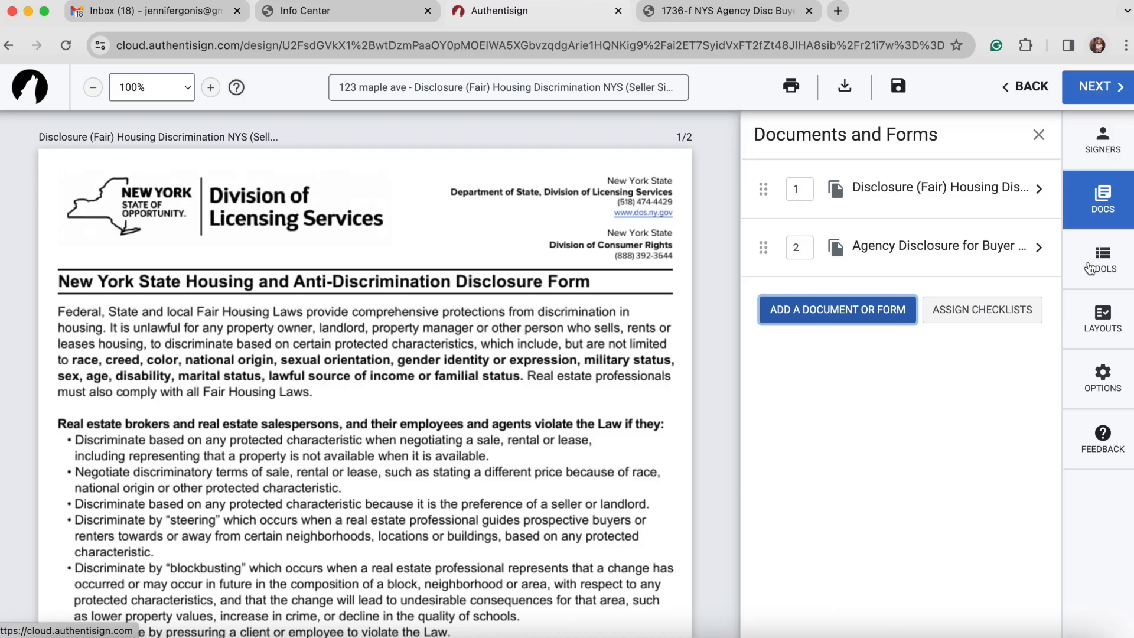
click(1115, 262)
scroll(681, 269, down, 1)
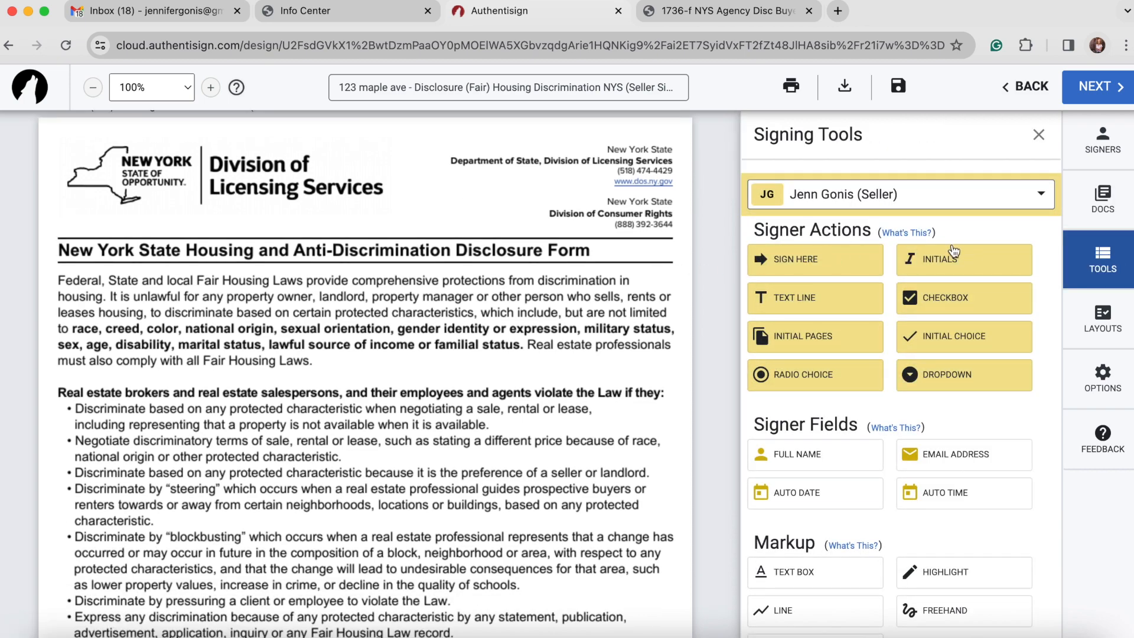
Place a seller signature field and an initials field on the agency disclosure's signature and Date lines
scroll(347, 385, down, 15)
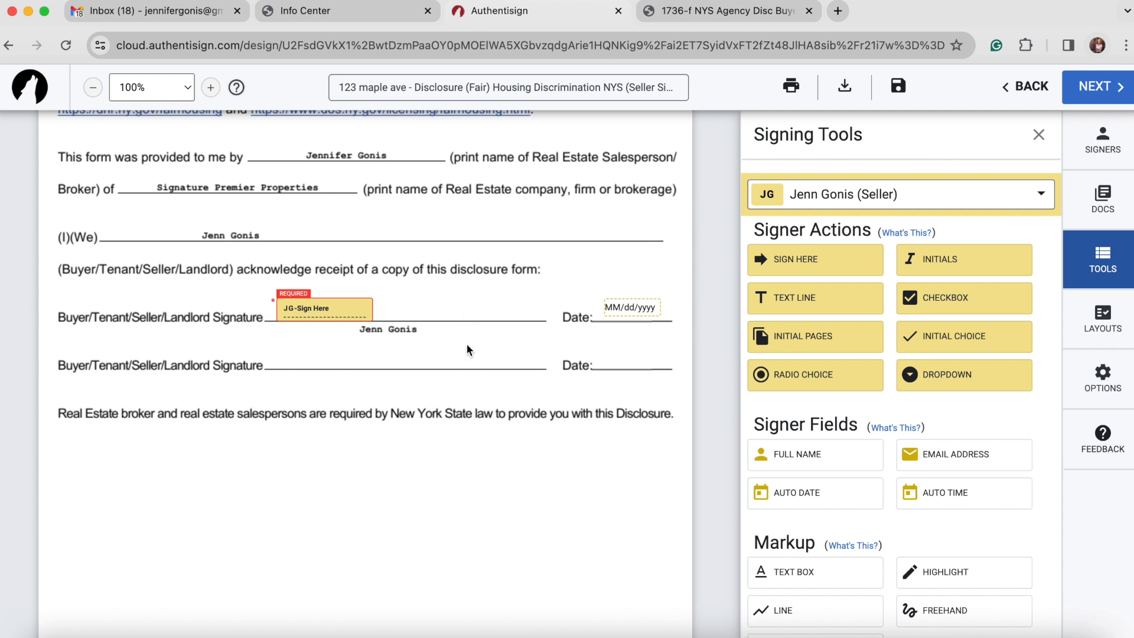
scroll(469, 349, down, 1)
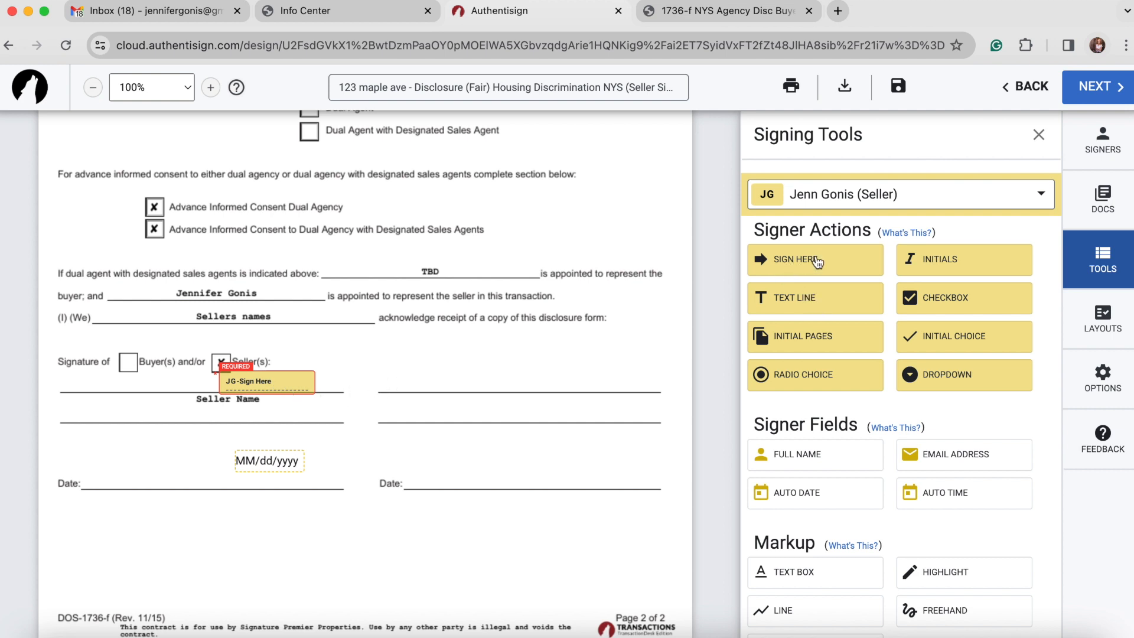
mouse_move(819, 263)
mouse_down()
mouse_move(461, 407)
mouse_move(467, 363)
mouse_up()
drag(969, 264, 505, 473)
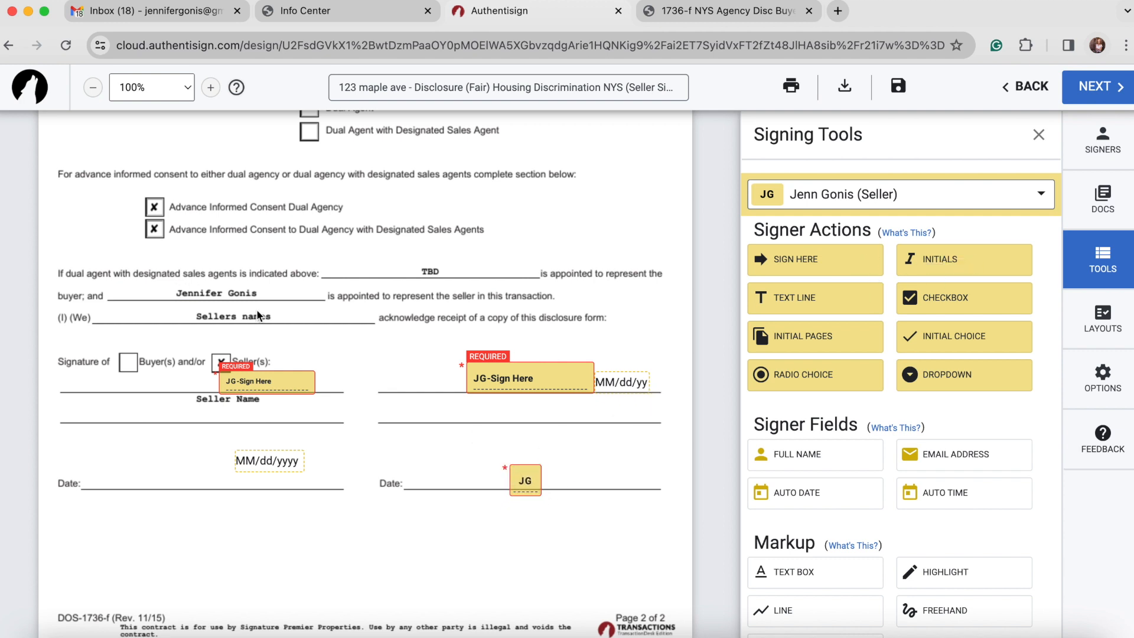
Delete the extra signature, date and initials fields so only the intended seller fields remain
click(535, 365)
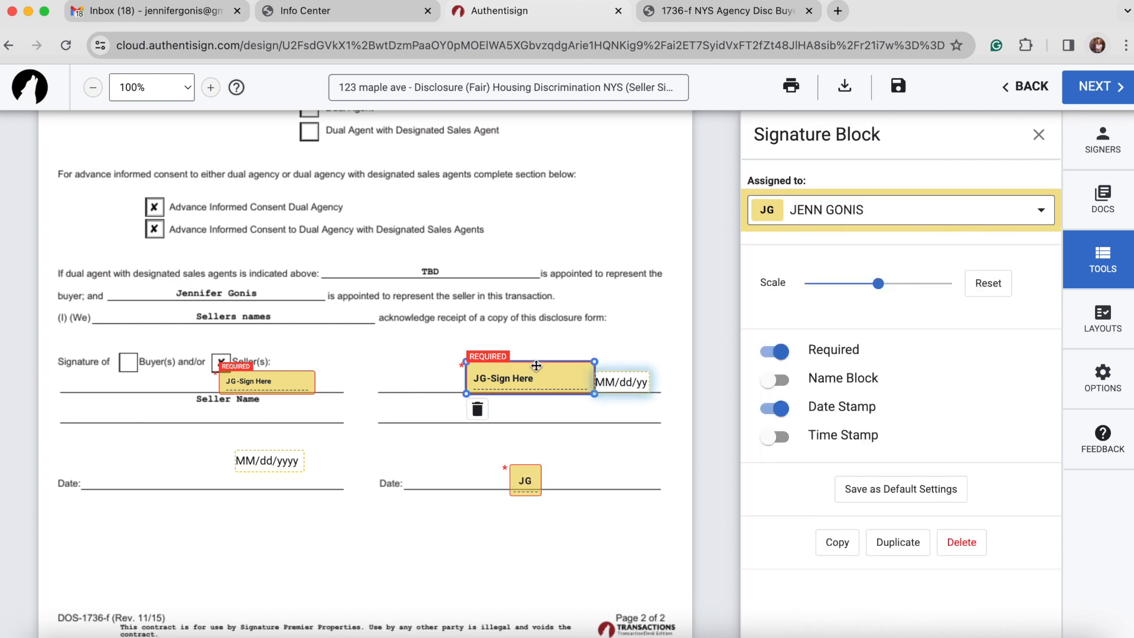
click(477, 410)
click(524, 494)
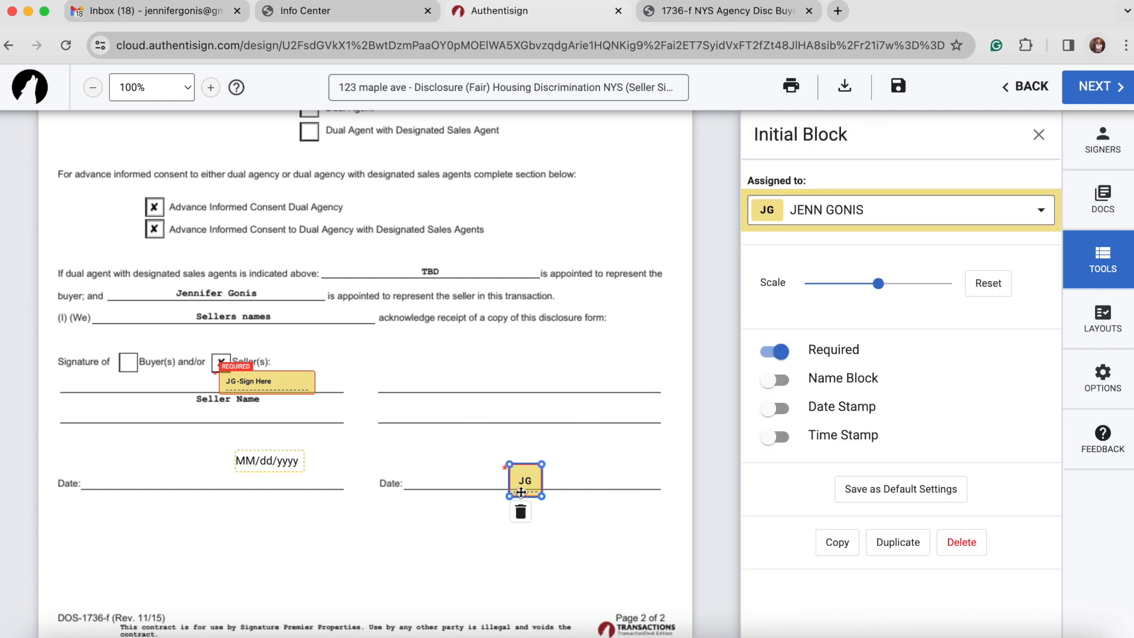
click(519, 516)
Advance to Finalize Signing Setup, with the invitation expiring 4/10/2024 at 11:59 PM
scroll(290, 403, up, 20)
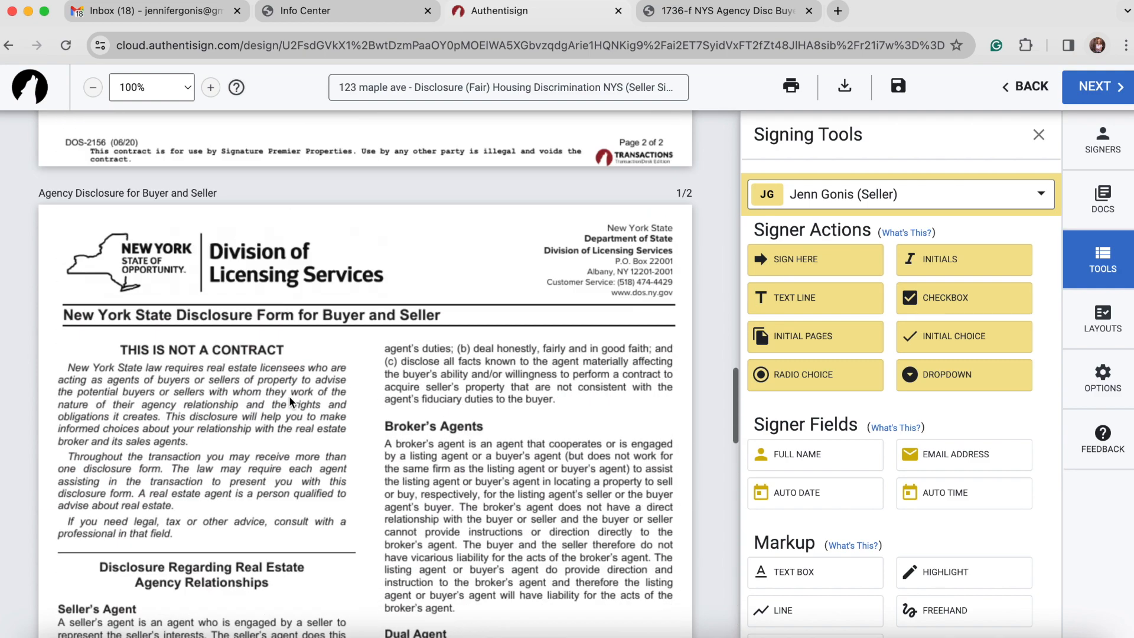
scroll(289, 396, up, 8)
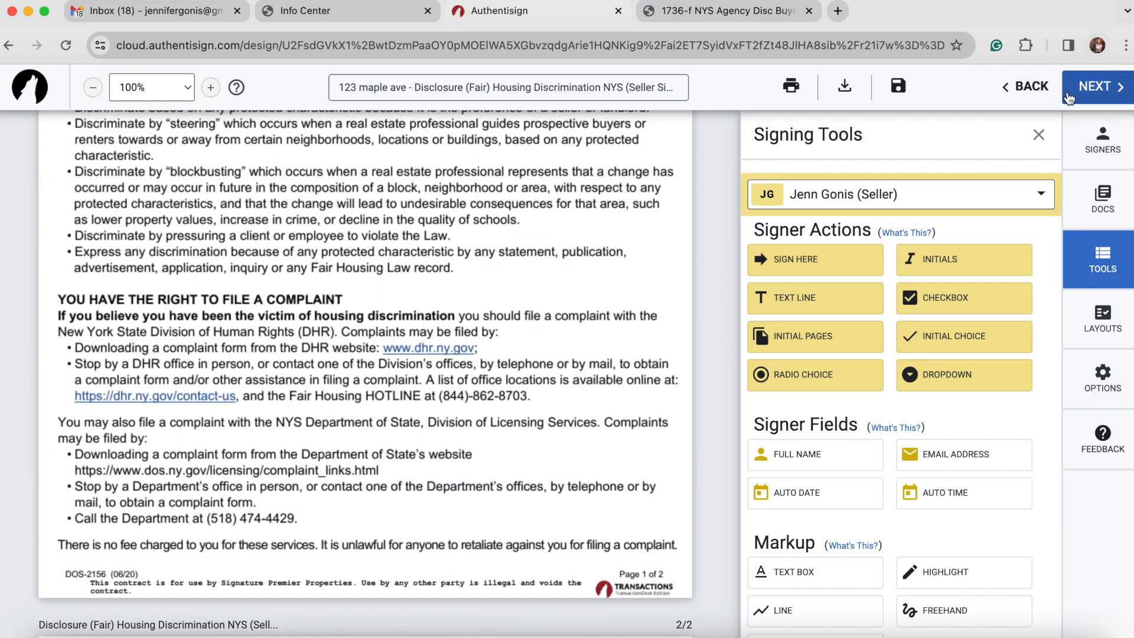
click(1102, 94)
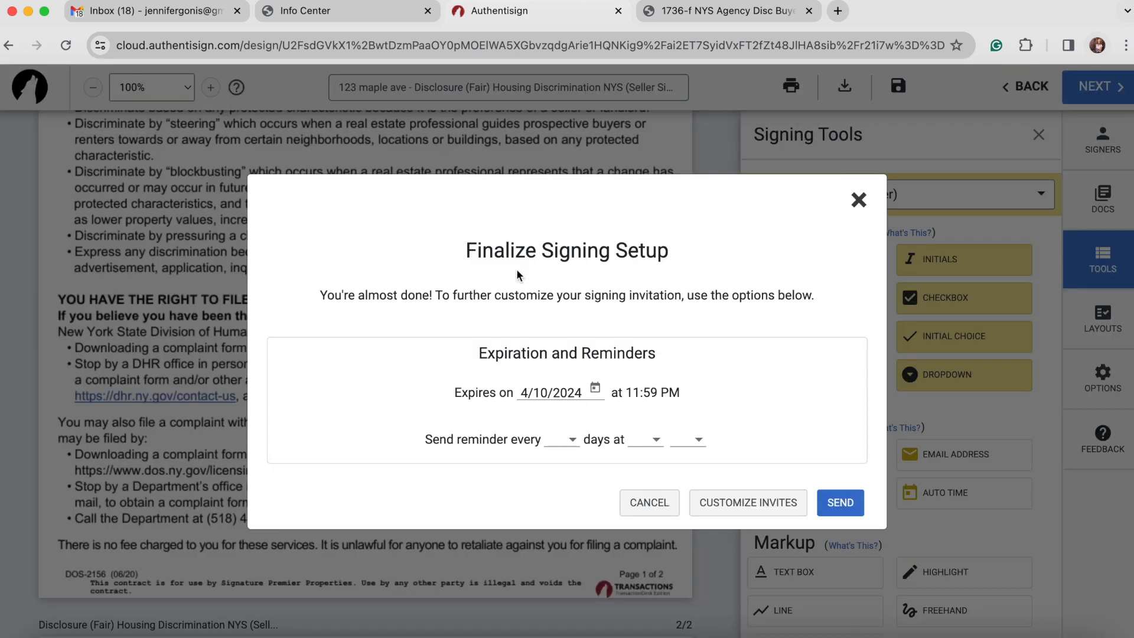